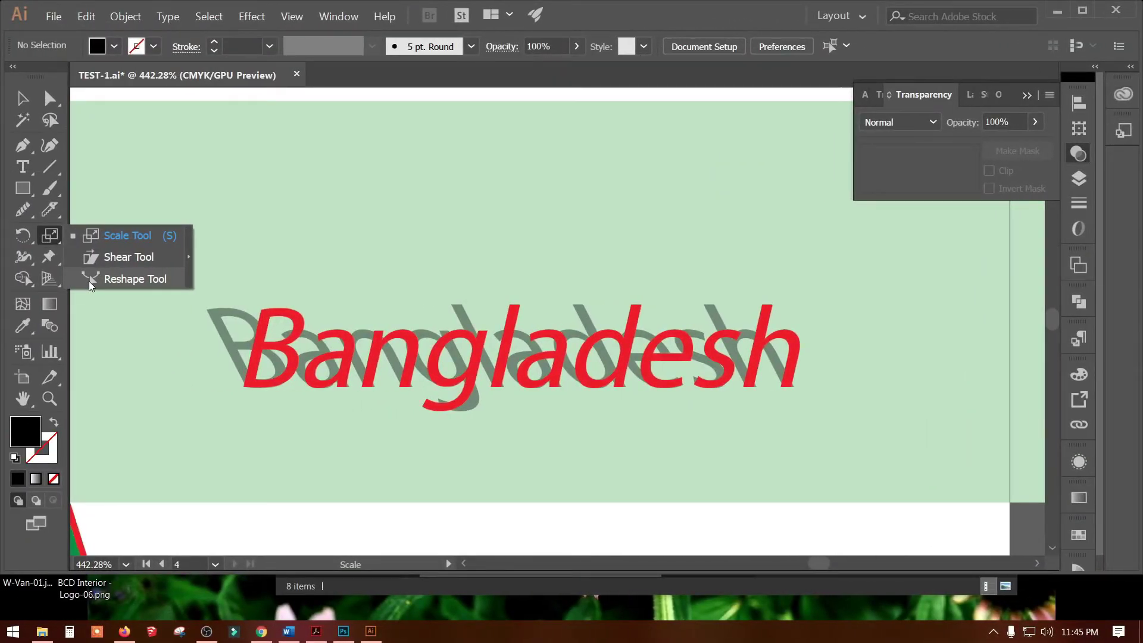
Step: Draw a black rectangle above the Bangladesh text, reshape it, then delete it
click(90, 282)
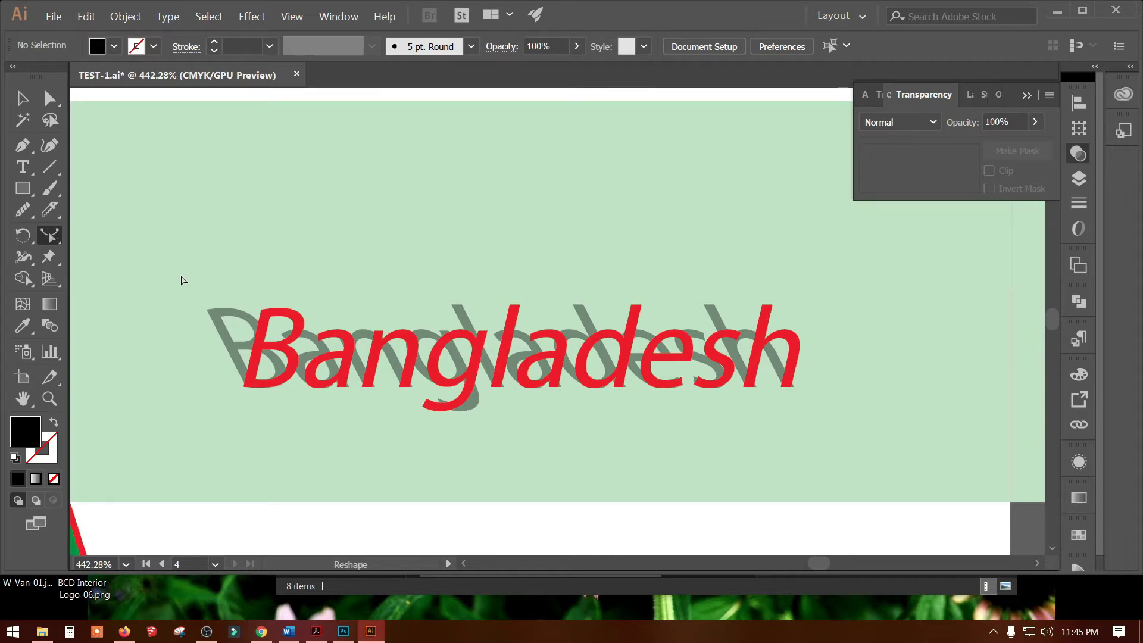
click(25, 104)
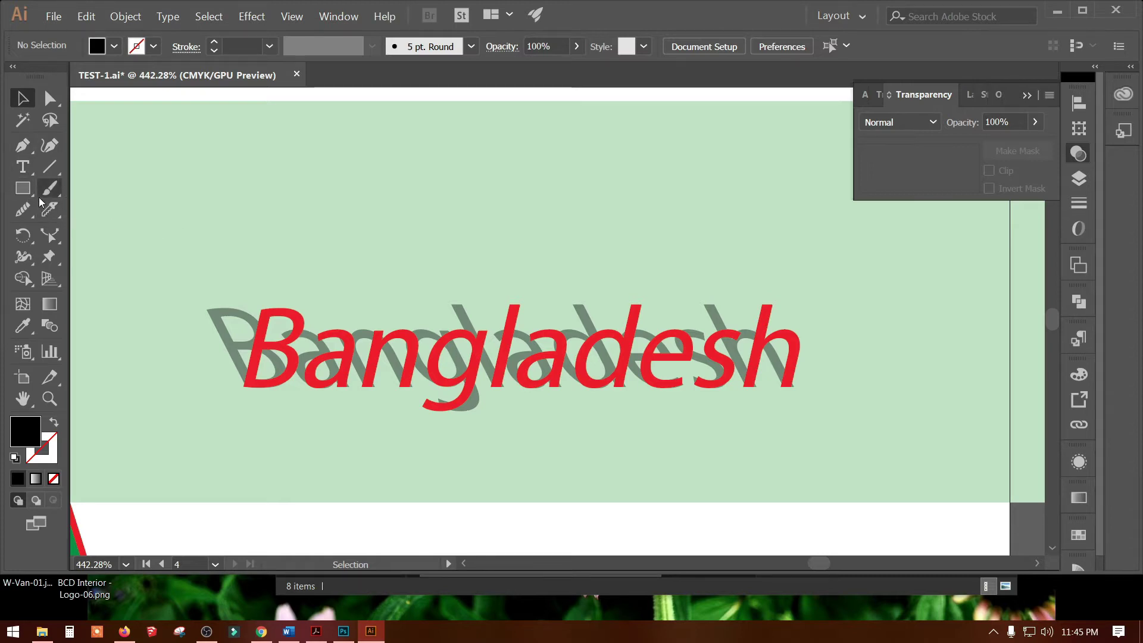
click(23, 189)
drag(290, 175, 563, 254)
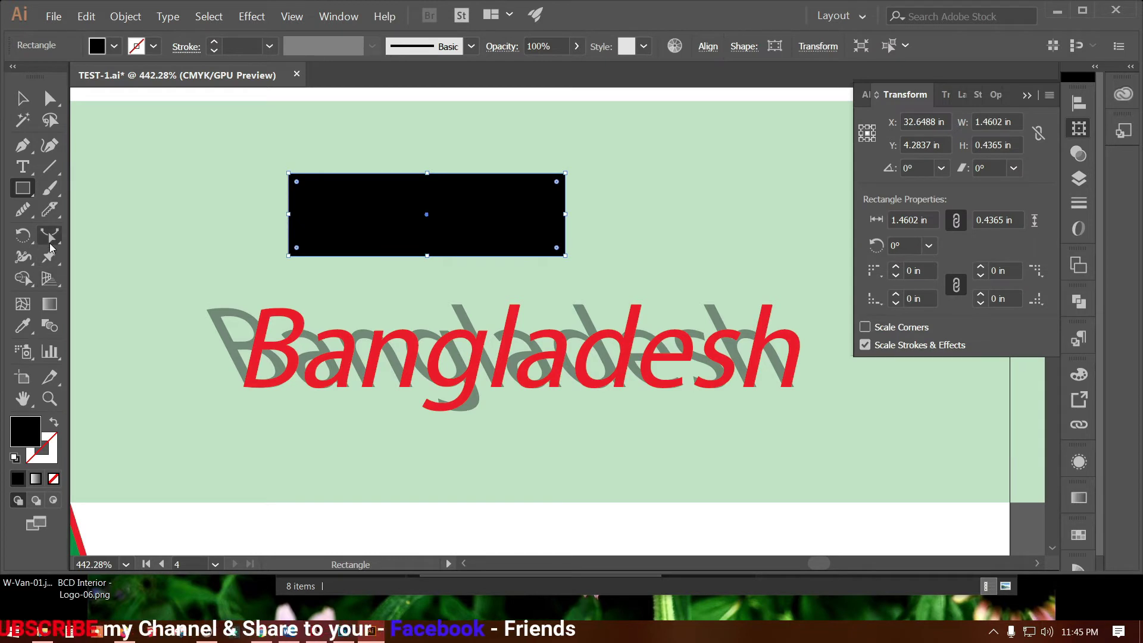
click(50, 235)
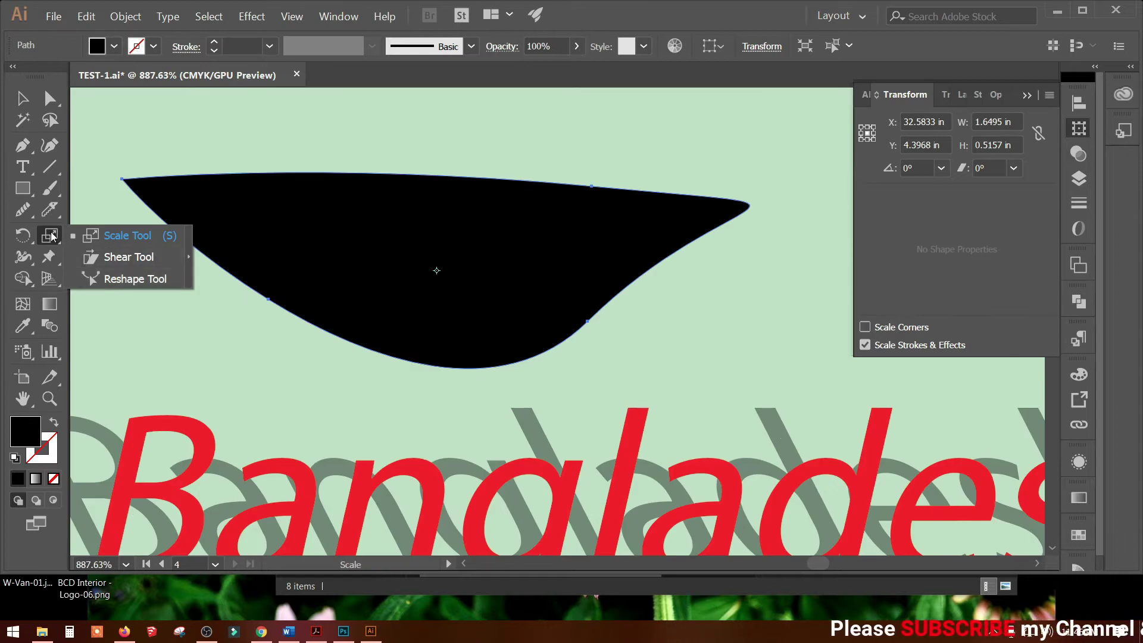
click(127, 235)
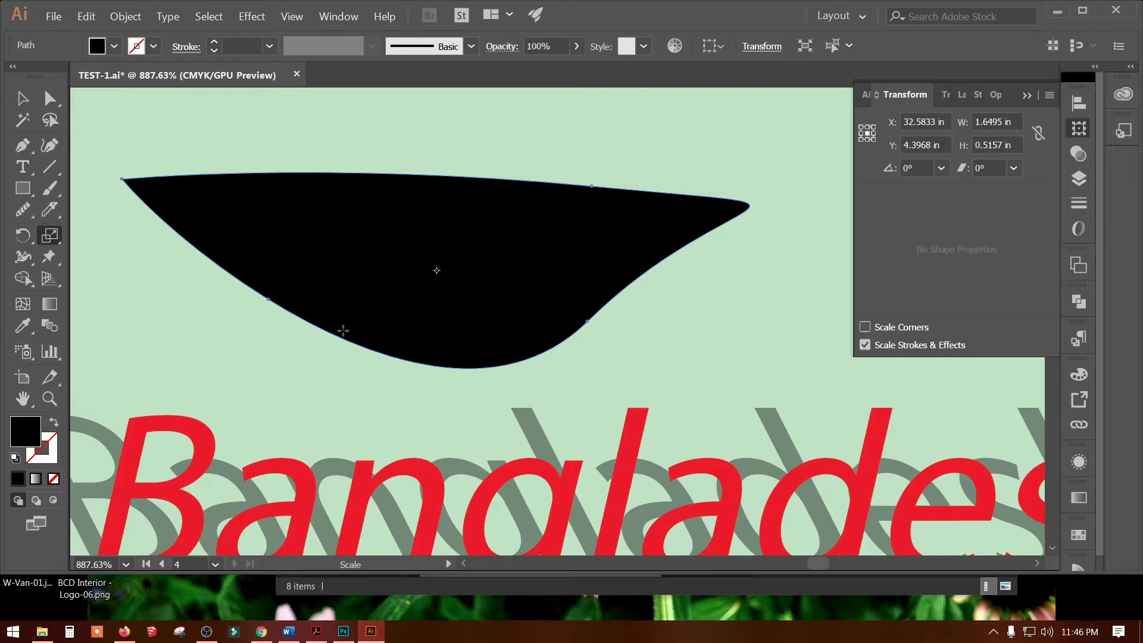
click(23, 101)
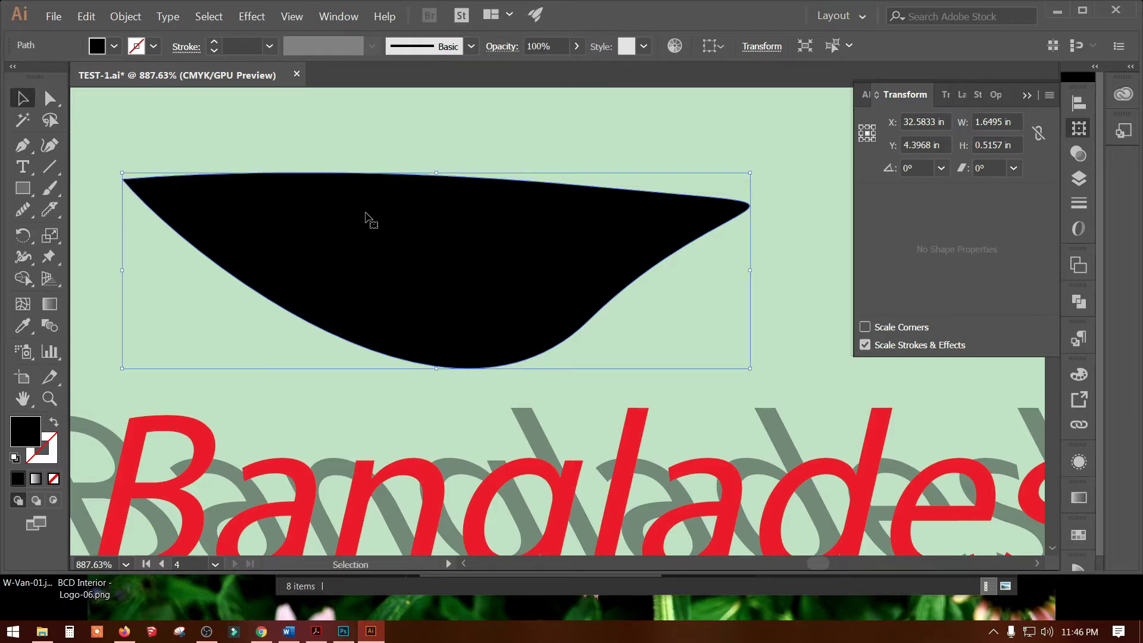
key(Delete)
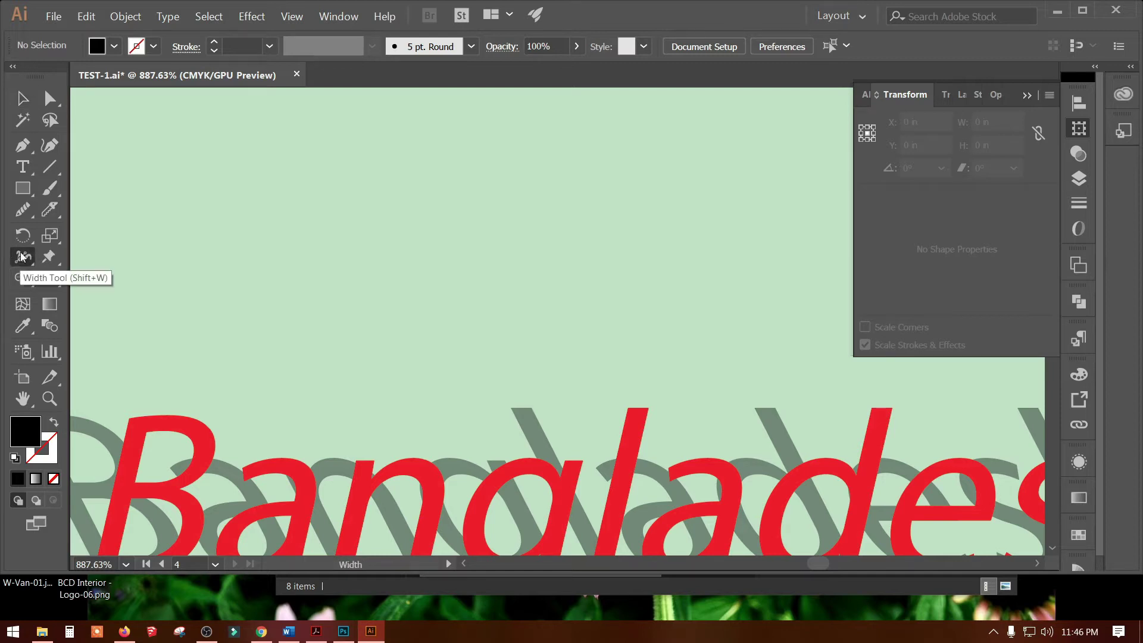
Step: Draw a new black rectangle above the text and warp its right side outward
click(24, 189)
drag(234, 207, 635, 346)
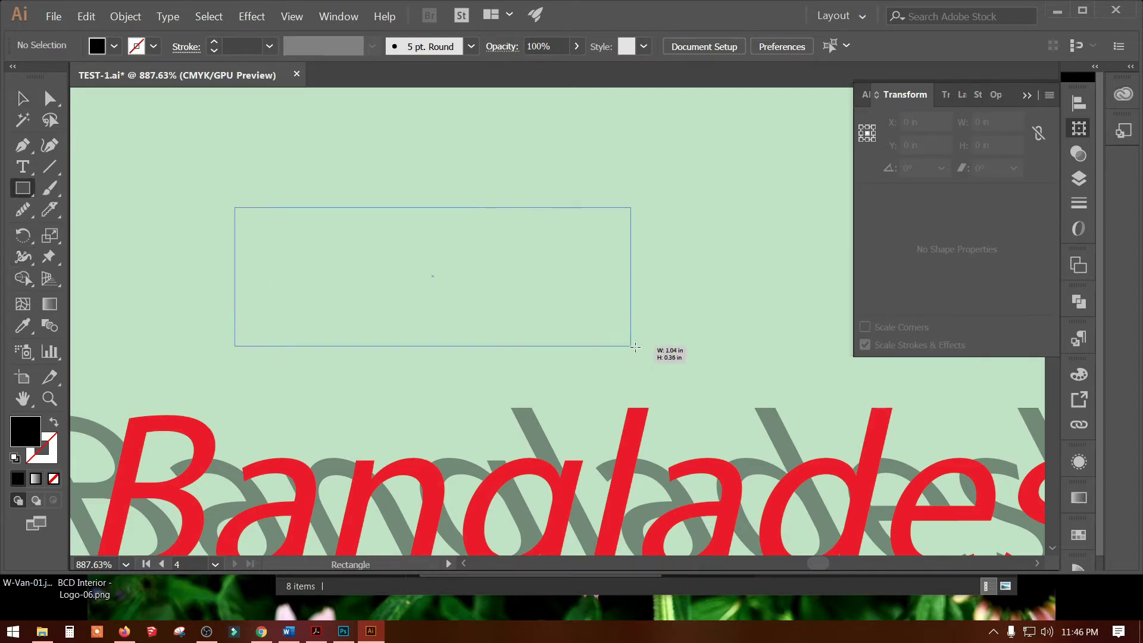
click(24, 256)
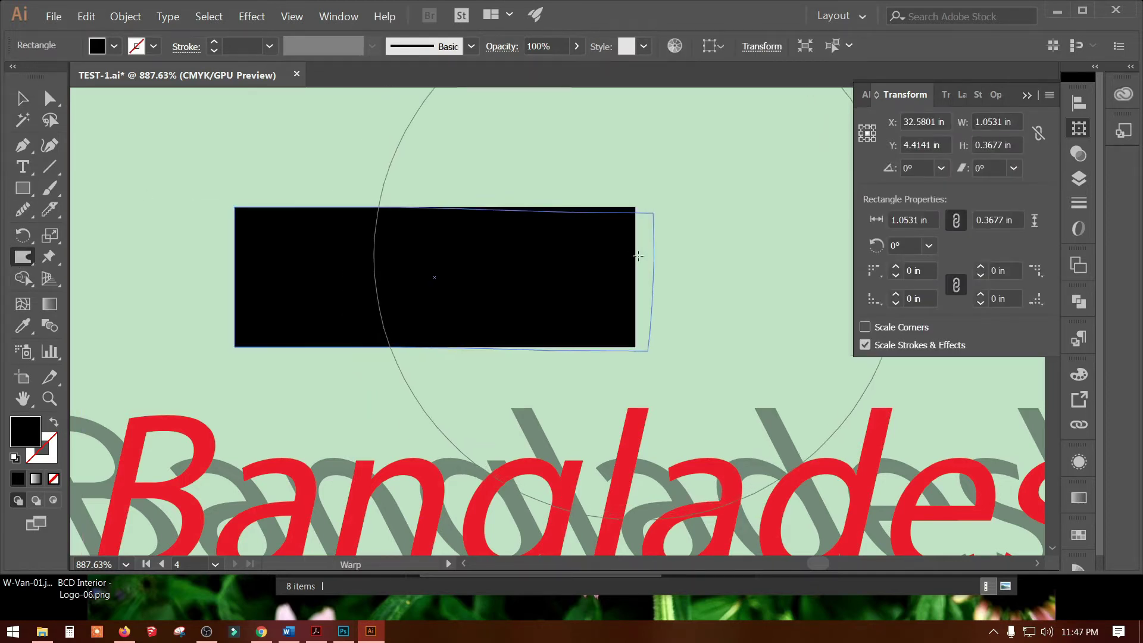
mouse_move(608, 268)
mouse_down()
mouse_move(824, 204)
mouse_move(830, 260)
mouse_up()
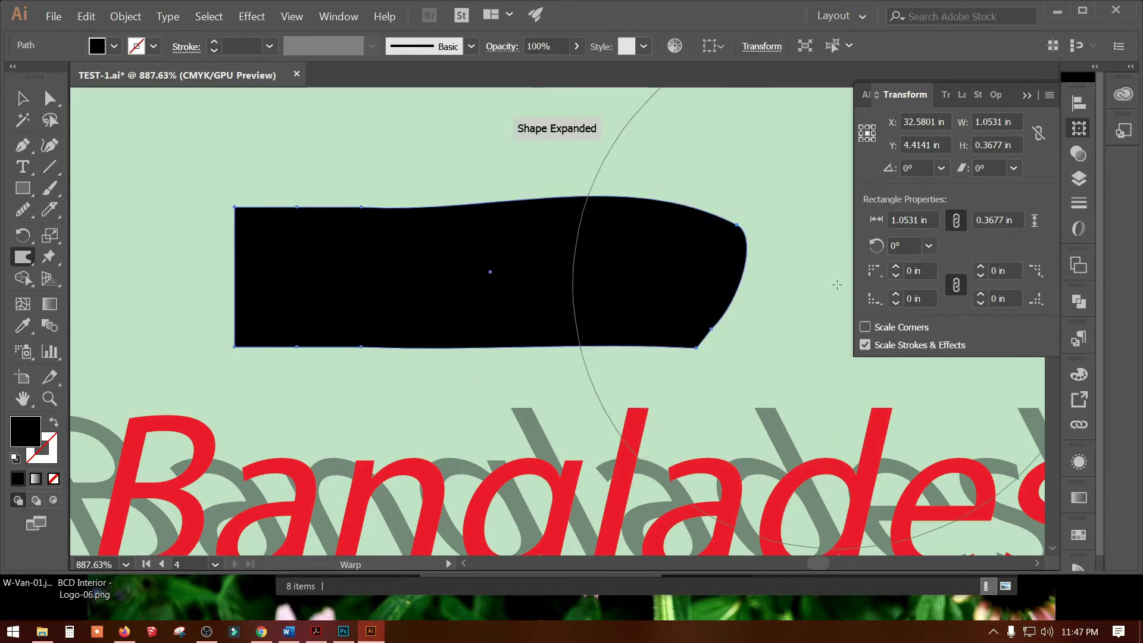
key(v)
scroll(837, 283, down, 1)
scroll(836, 283, down, 1)
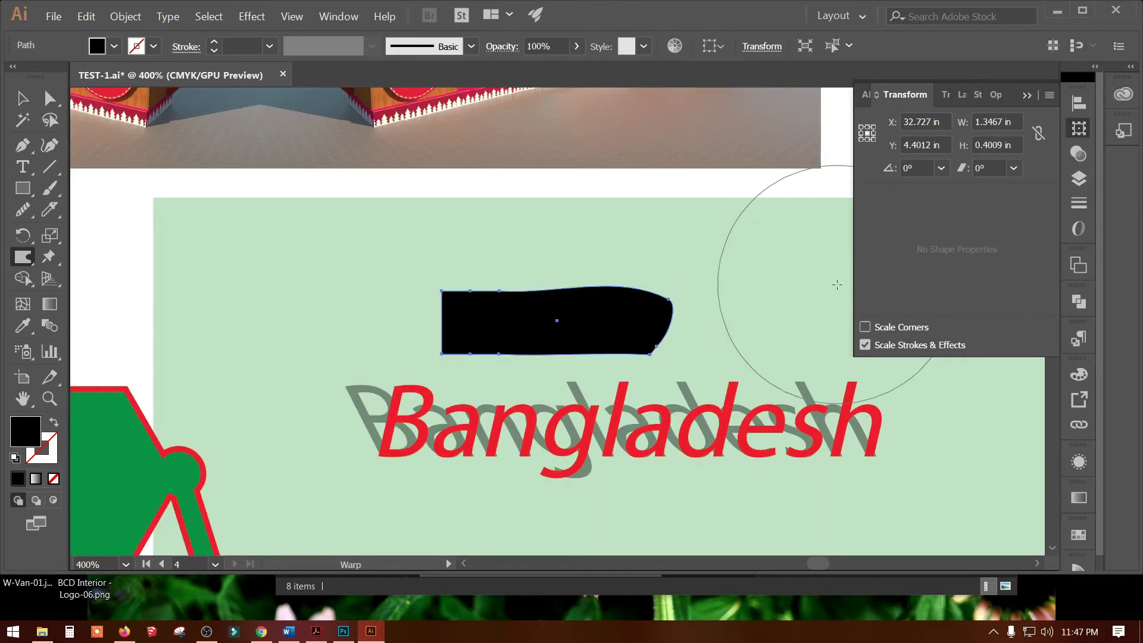
Step: Warp the shape's left side, top, bottom and right end into a rounded blob
key(h)
drag(608, 330, 505, 317)
key(shift+r)
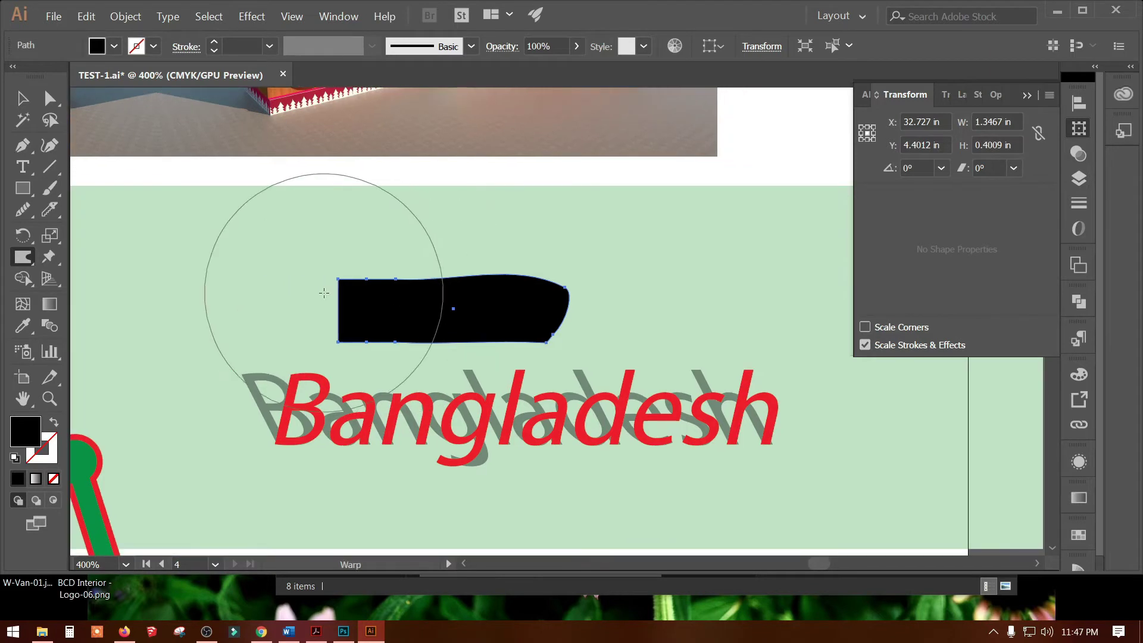
mouse_move(375, 308)
mouse_down()
mouse_move(346, 295)
mouse_move(375, 250)
mouse_up()
drag(525, 264, 666, 325)
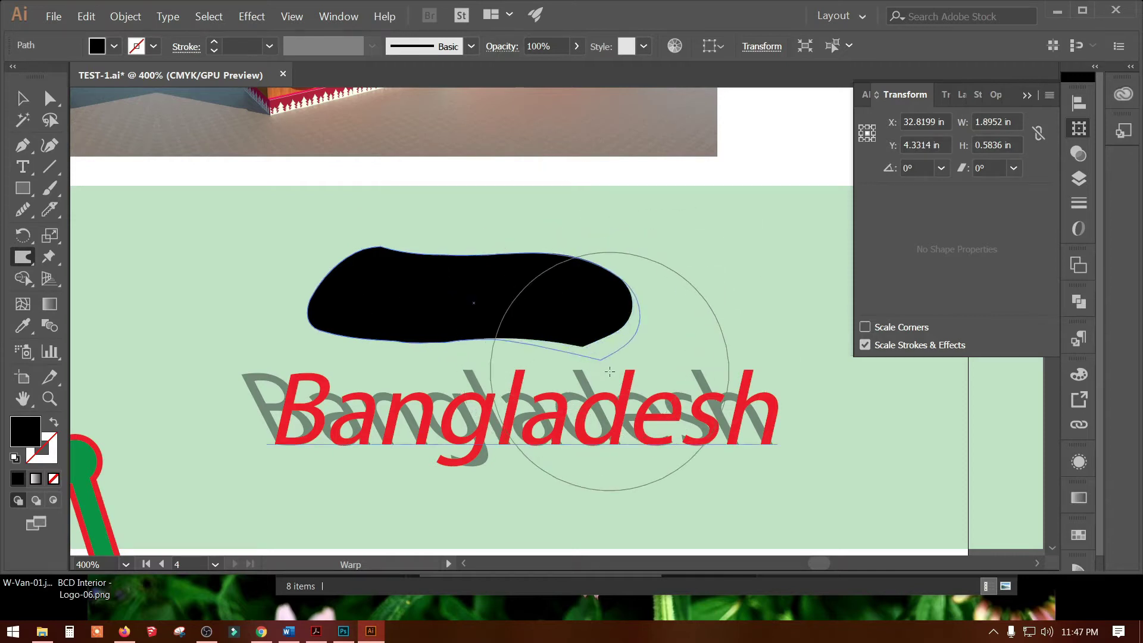
drag(500, 337, 504, 350)
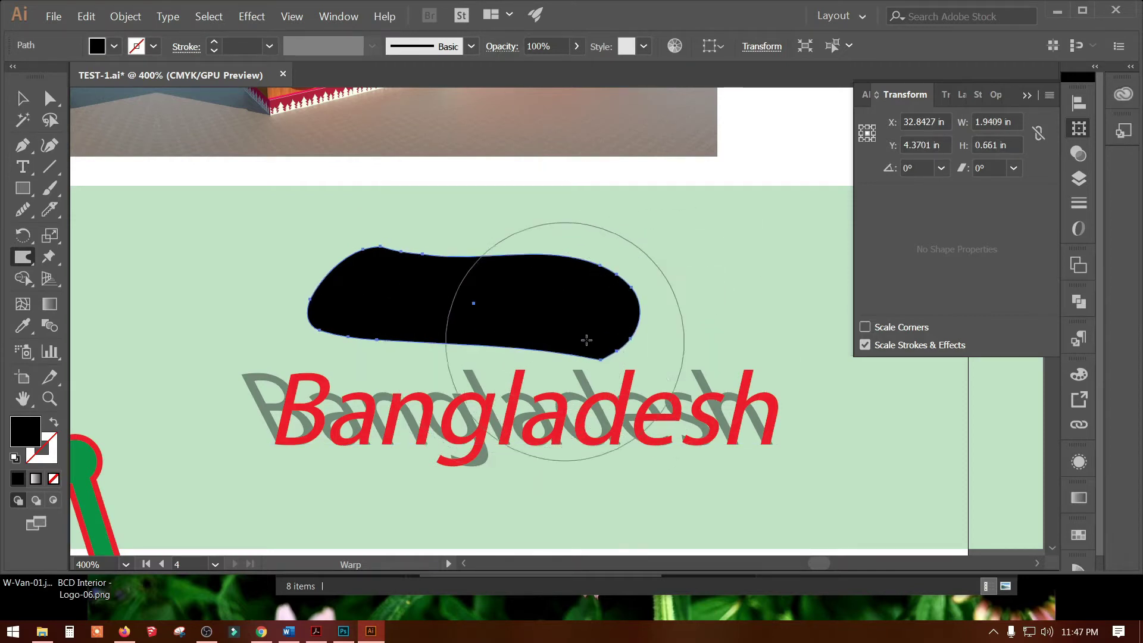
drag(571, 340, 618, 349)
drag(618, 294, 652, 304)
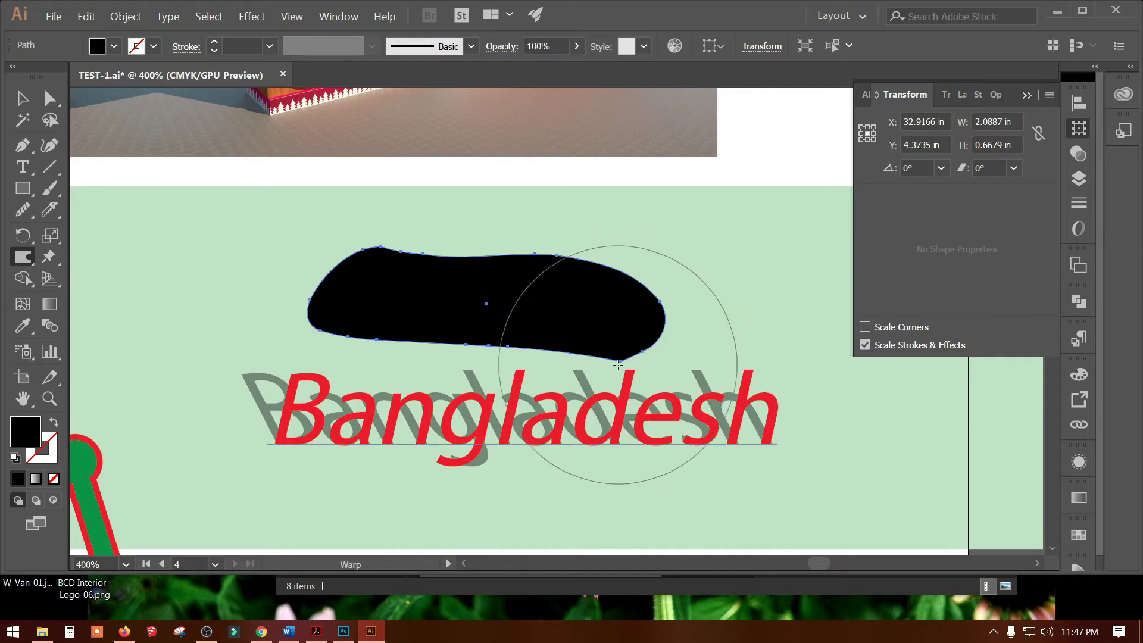
Step: Twirl the blob's left end into a spiral with the Twirl tool
click(23, 257)
click(99, 300)
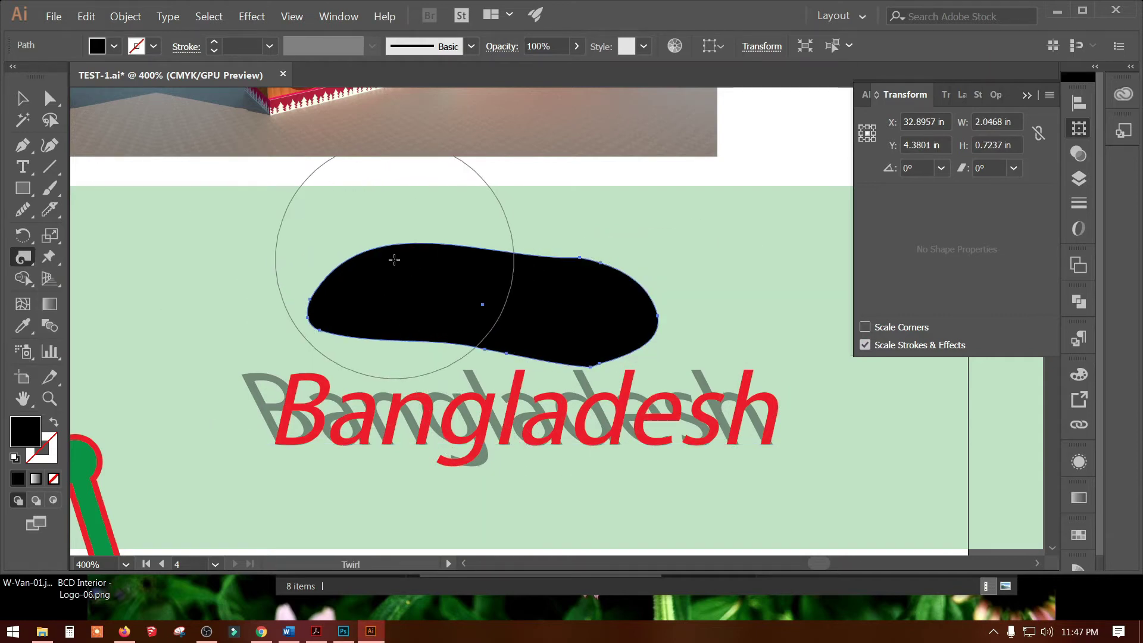
drag(392, 259, 391, 258)
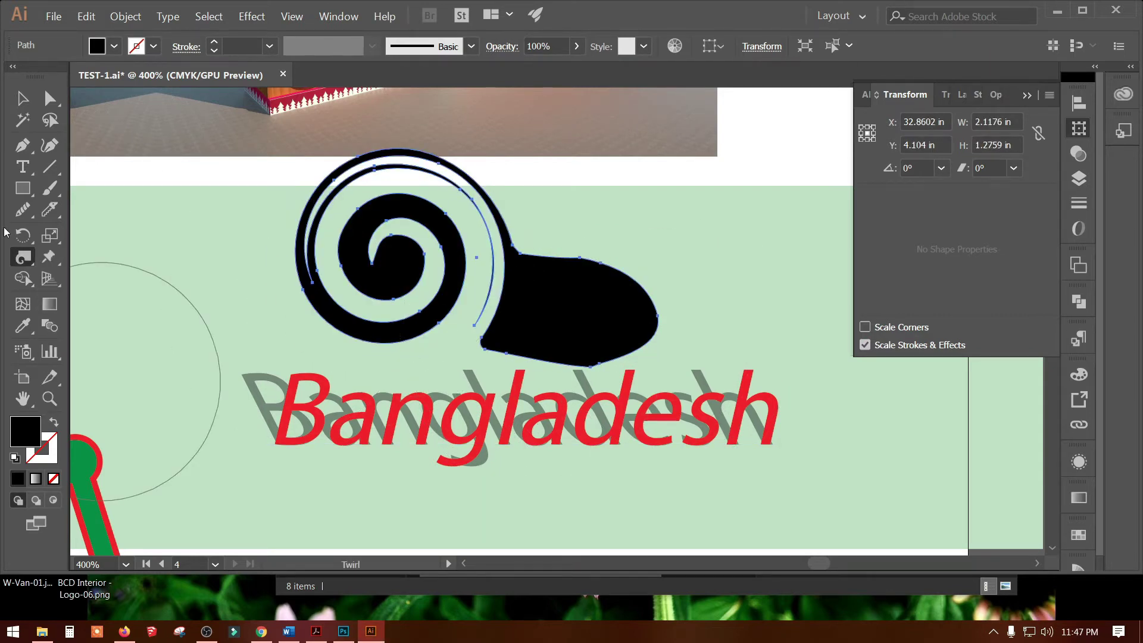
Step: Undo the blob's twirl, draw a rectangle at the artboard's right edge, and twirl its left side
key(ctrl+z)
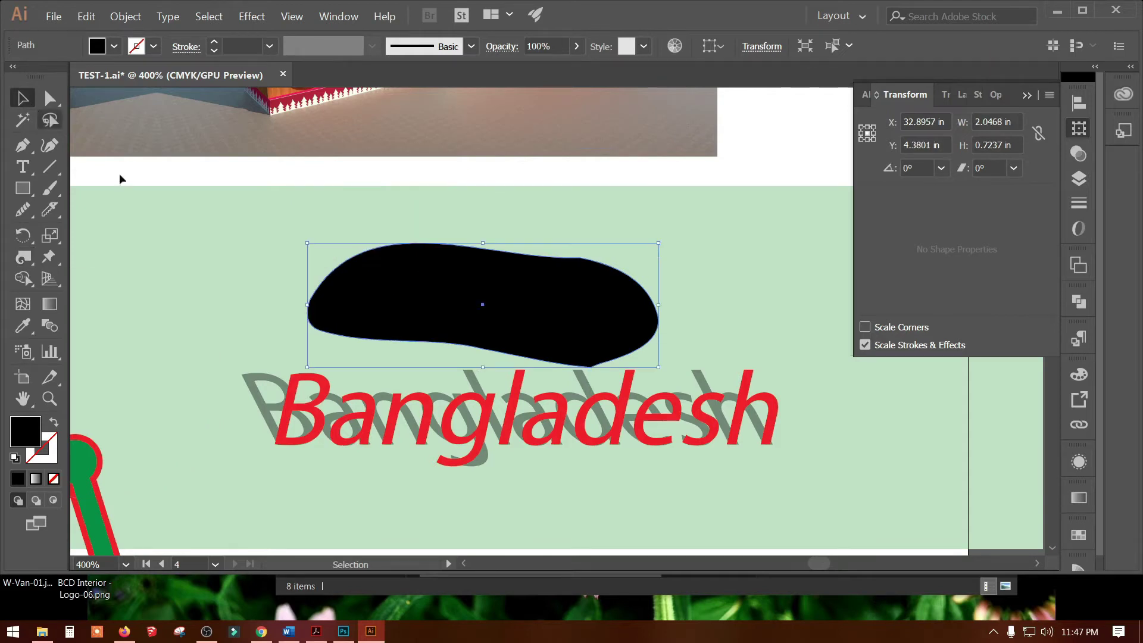
drag(668, 294, 208, 302)
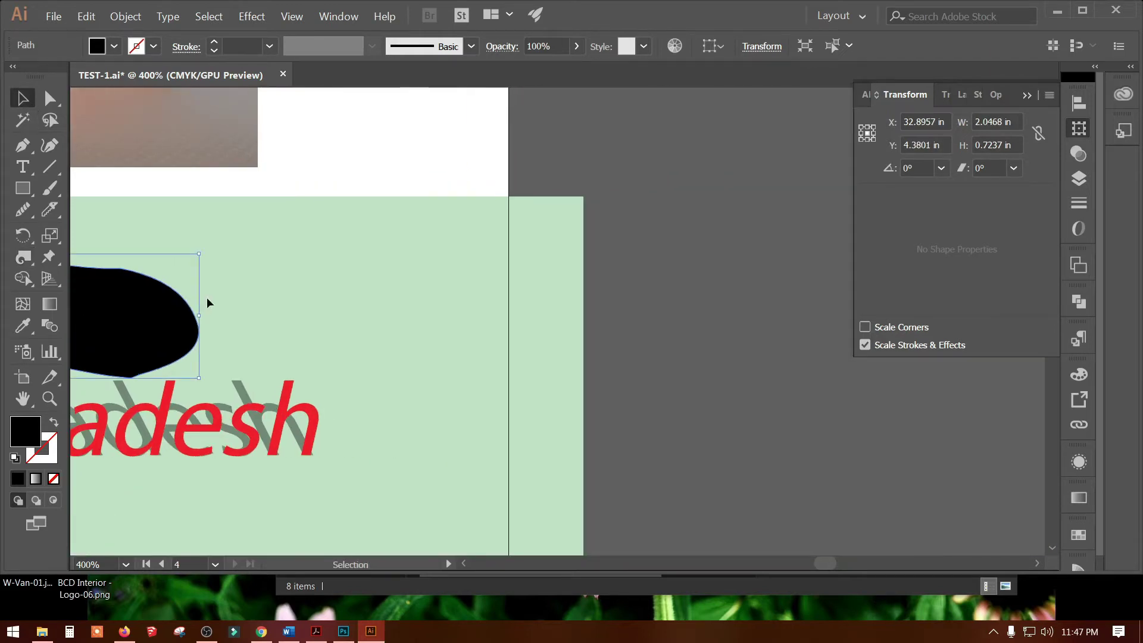
click(24, 188)
drag(342, 241, 572, 360)
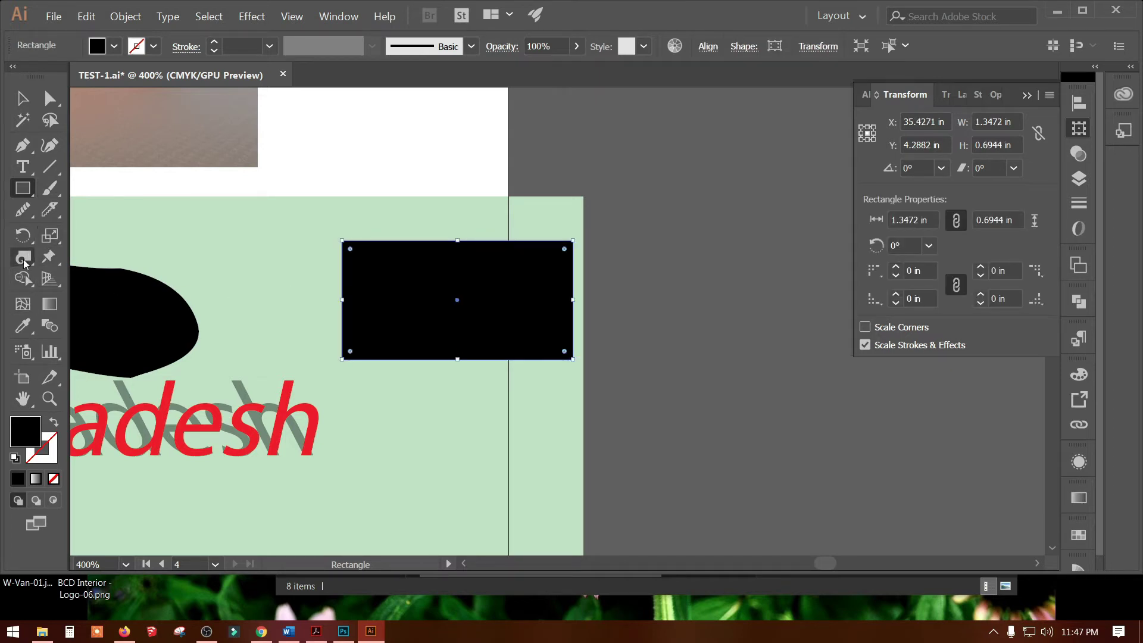
click(24, 260)
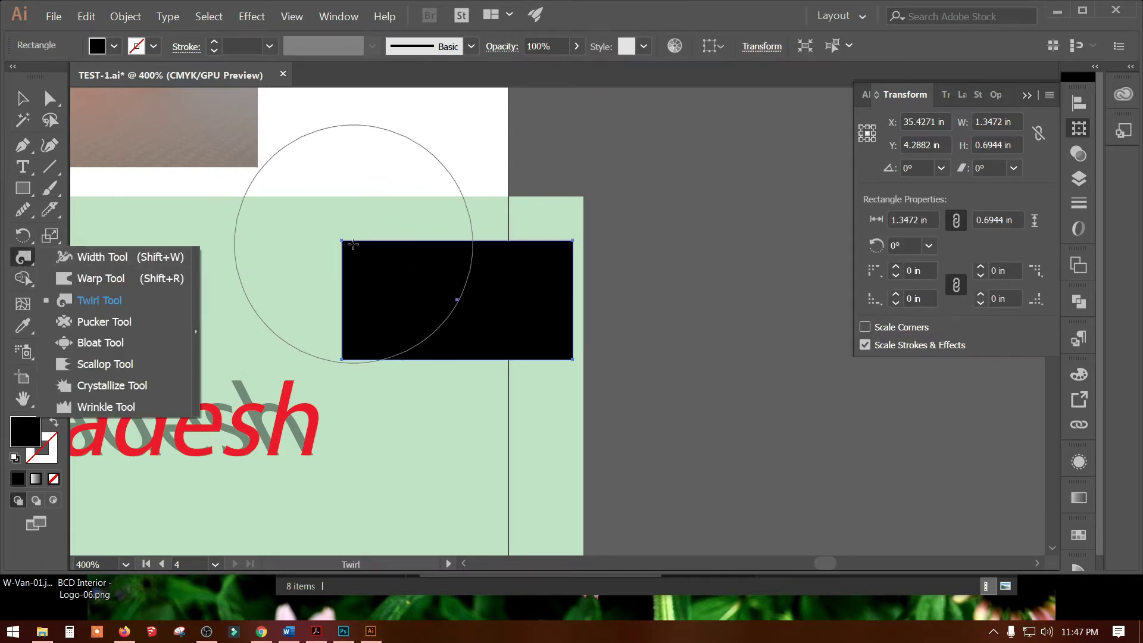
drag(353, 245, 353, 247)
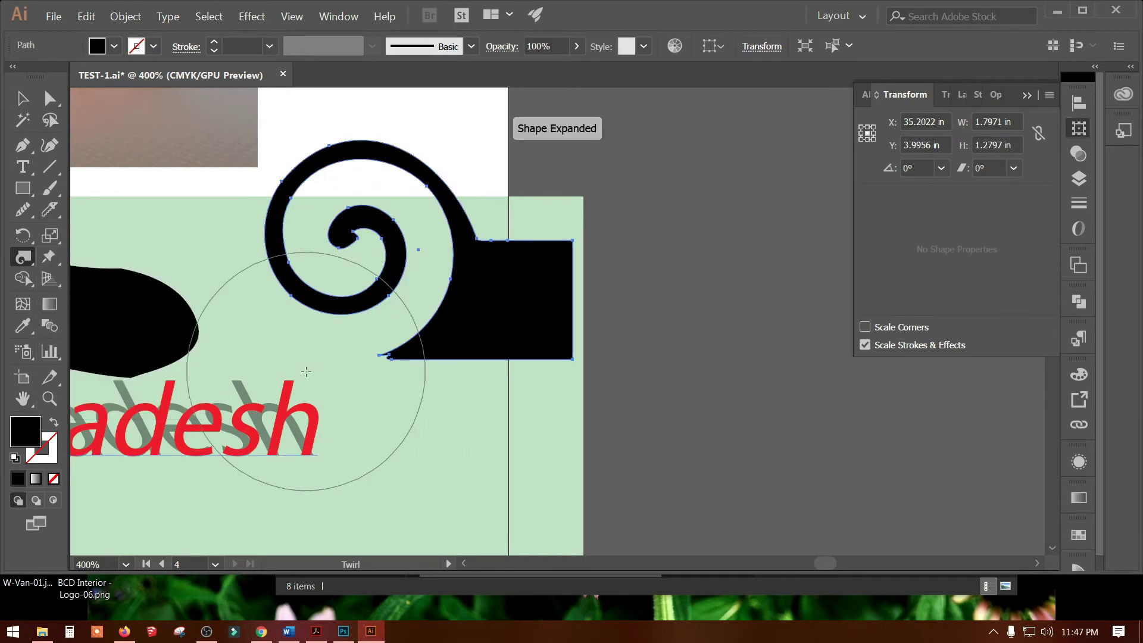
scroll(355, 372, down, 3)
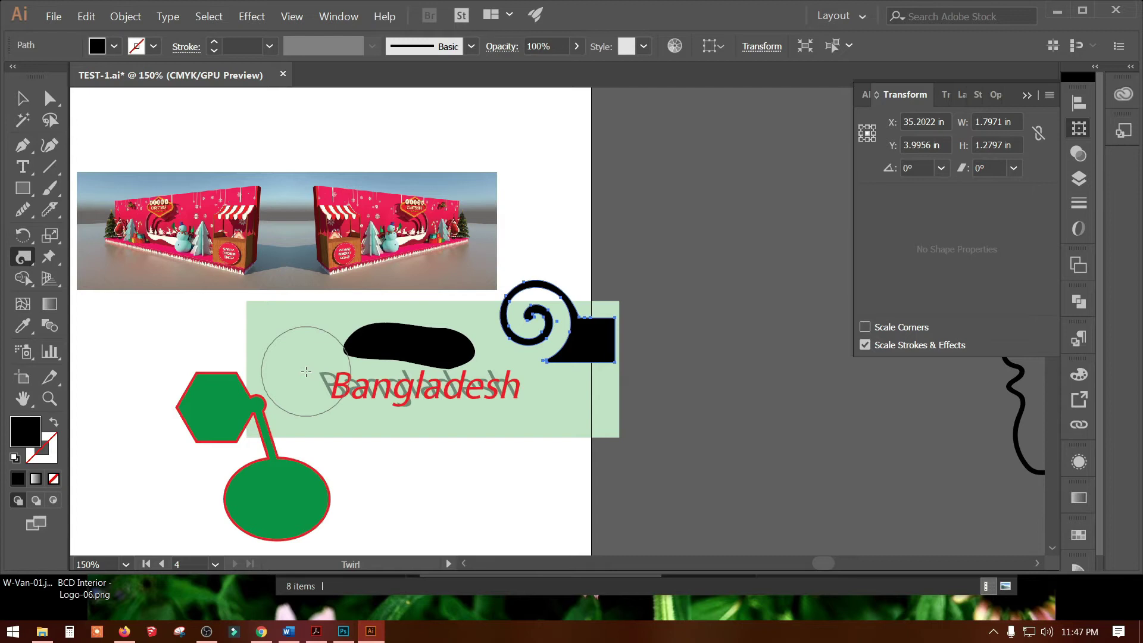
Step: Undo the second rectangle's twirl and move the green hexagon-and-circle group right of the artboard
mouse_move(607, 414)
mouse_down()
mouse_move(449, 432)
mouse_move(130, 413)
mouse_up()
key(ctrl+z)
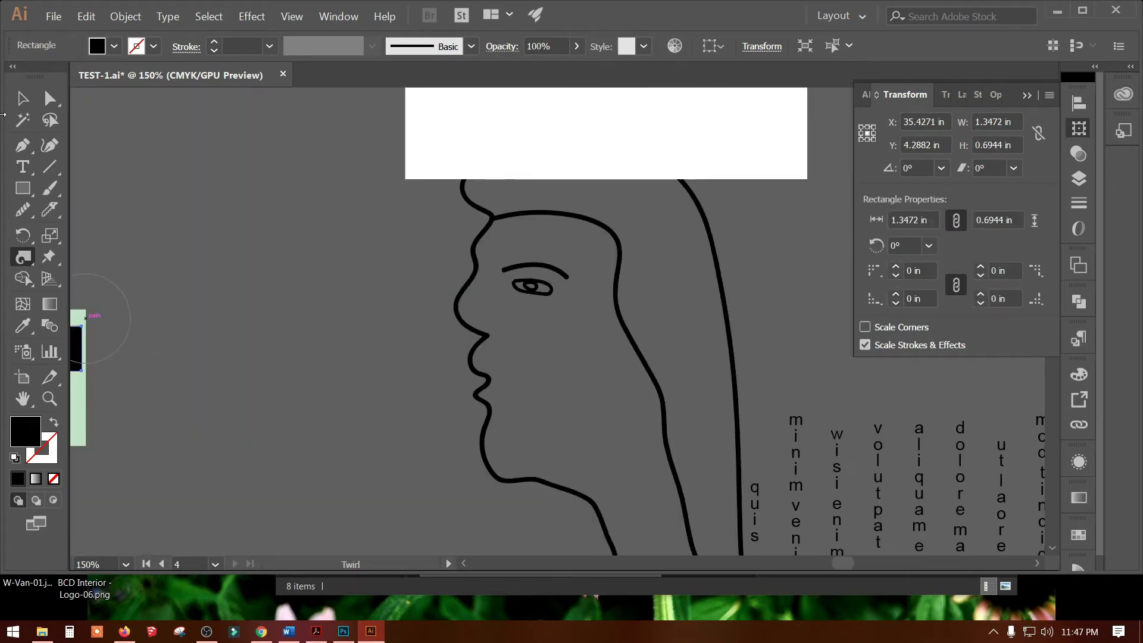
click(23, 99)
drag(982, 340, 761, 364)
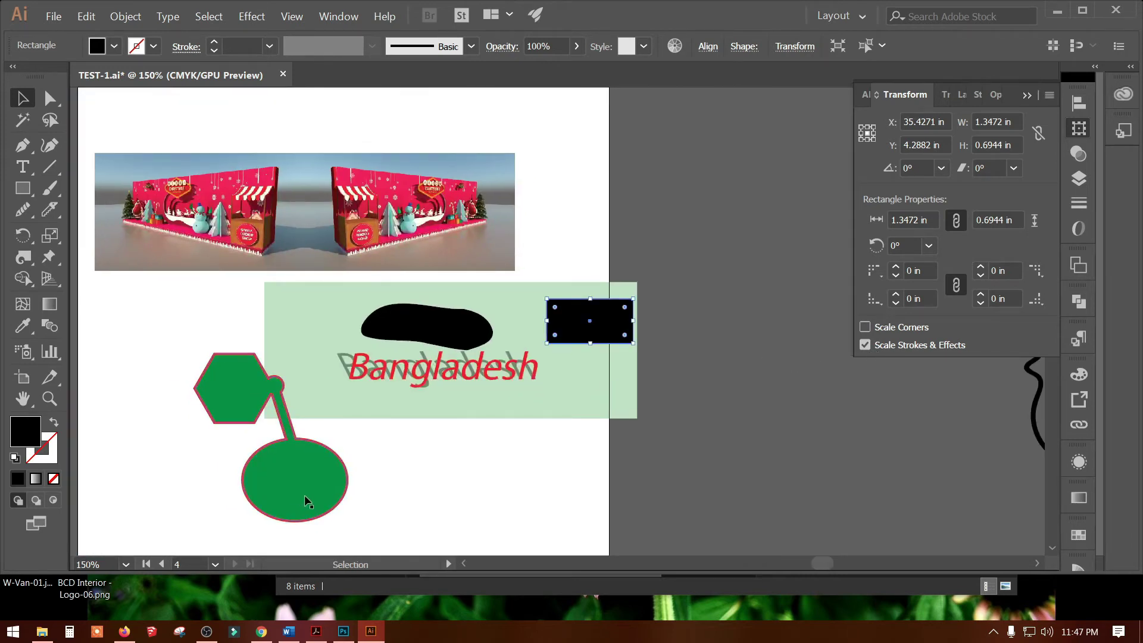
drag(305, 495, 752, 454)
mouse_move(380, 402)
mouse_down()
mouse_move(278, 441)
mouse_move(248, 465)
mouse_move(388, 453)
mouse_move(493, 385)
mouse_up()
Step: Move the black rectangle right and twirl its bottom-left corner into a spiral
key(space)
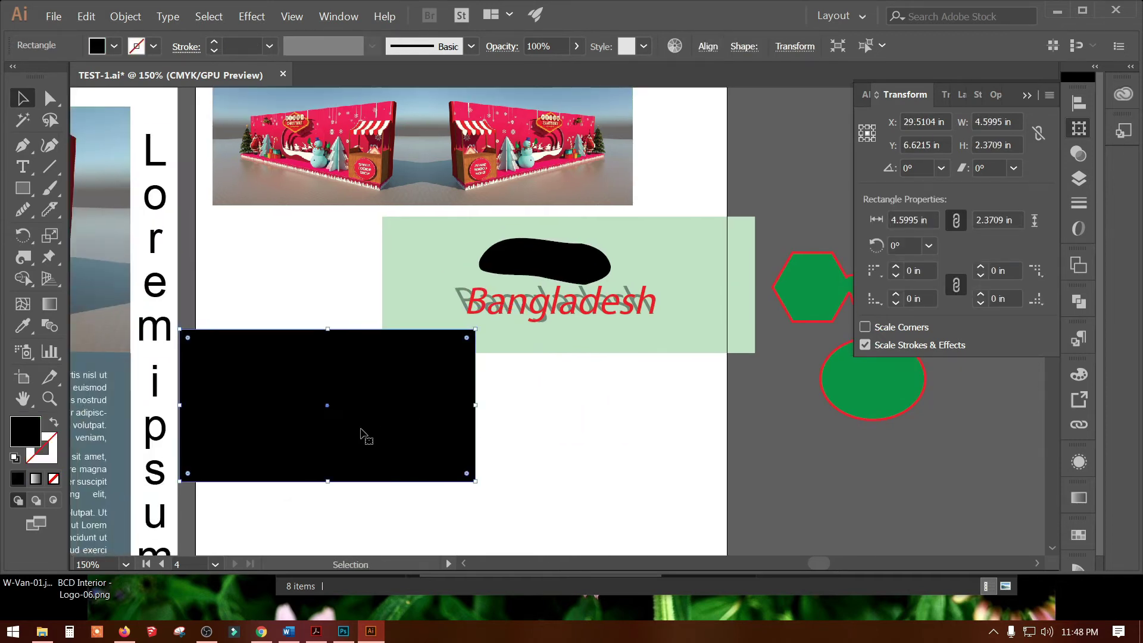
mouse_move(327, 401)
mouse_down()
mouse_move(434, 401)
mouse_move(424, 422)
mouse_up()
key(space)
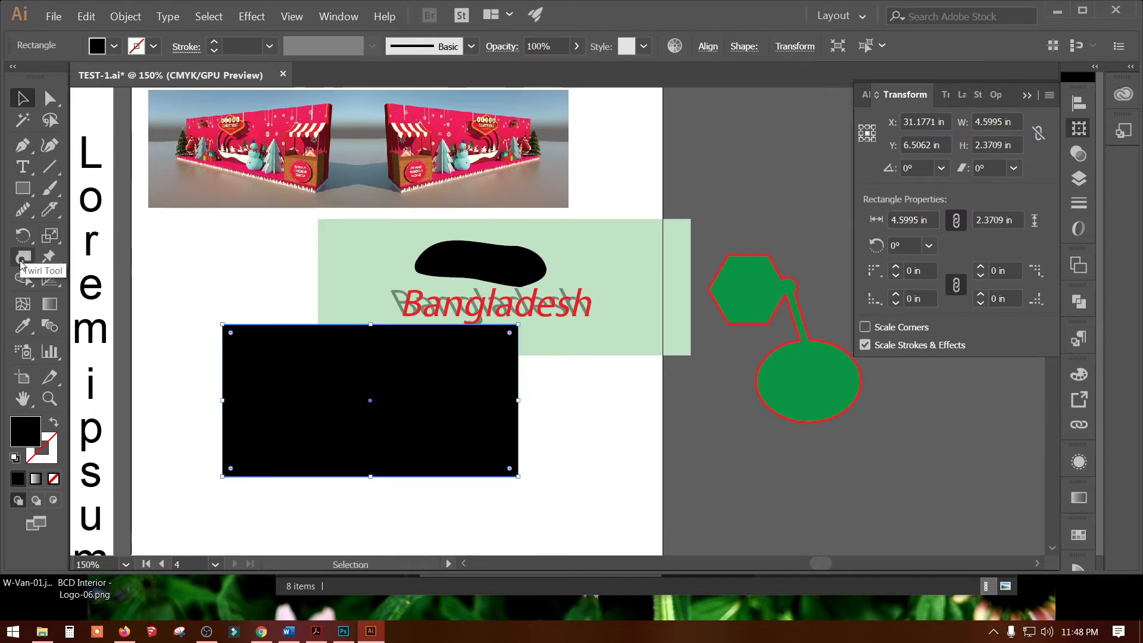
click(24, 257)
drag(232, 458, 233, 458)
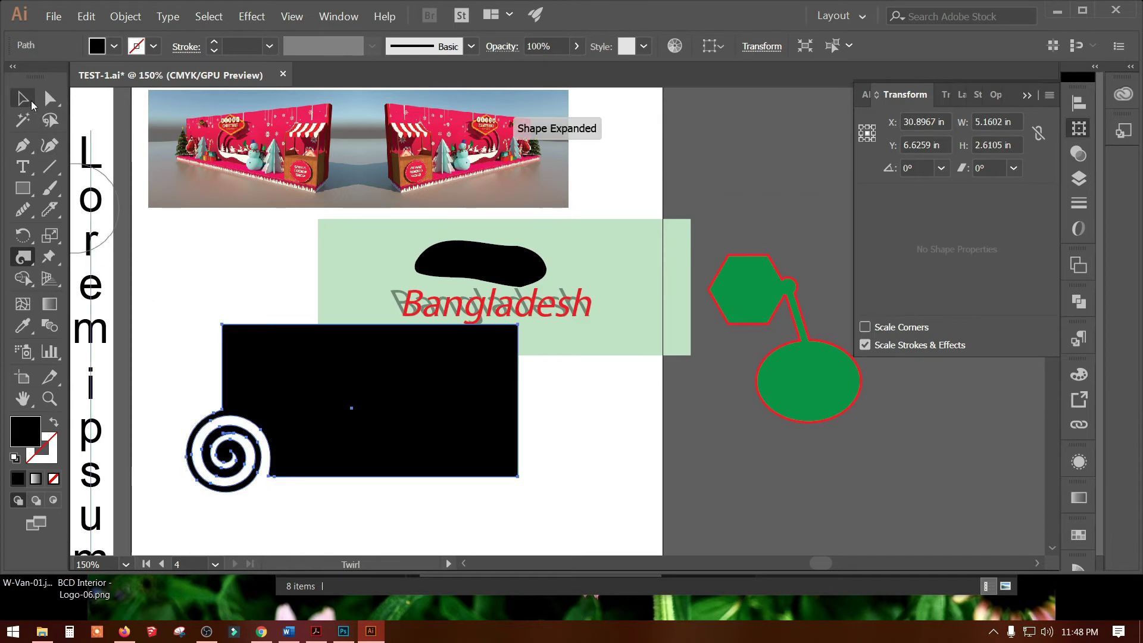
Step: Twirl a spiral into the rectangle's right edge, redoing the first attempt
drag(515, 387, 515, 387)
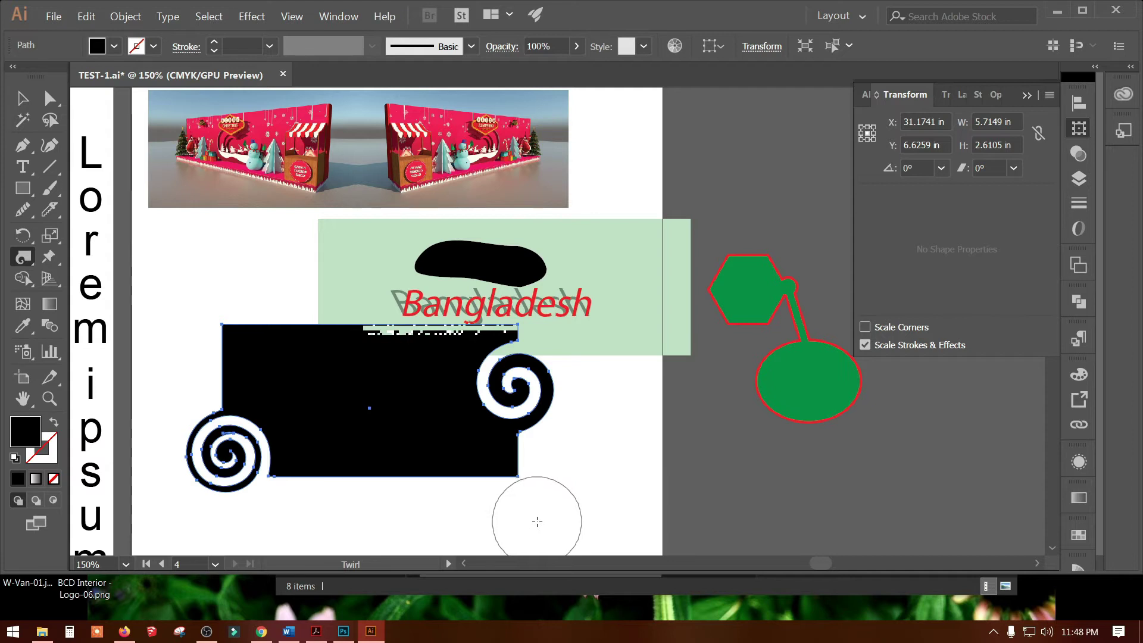
key(ctrl+shift+a)
key(v)
click(502, 500)
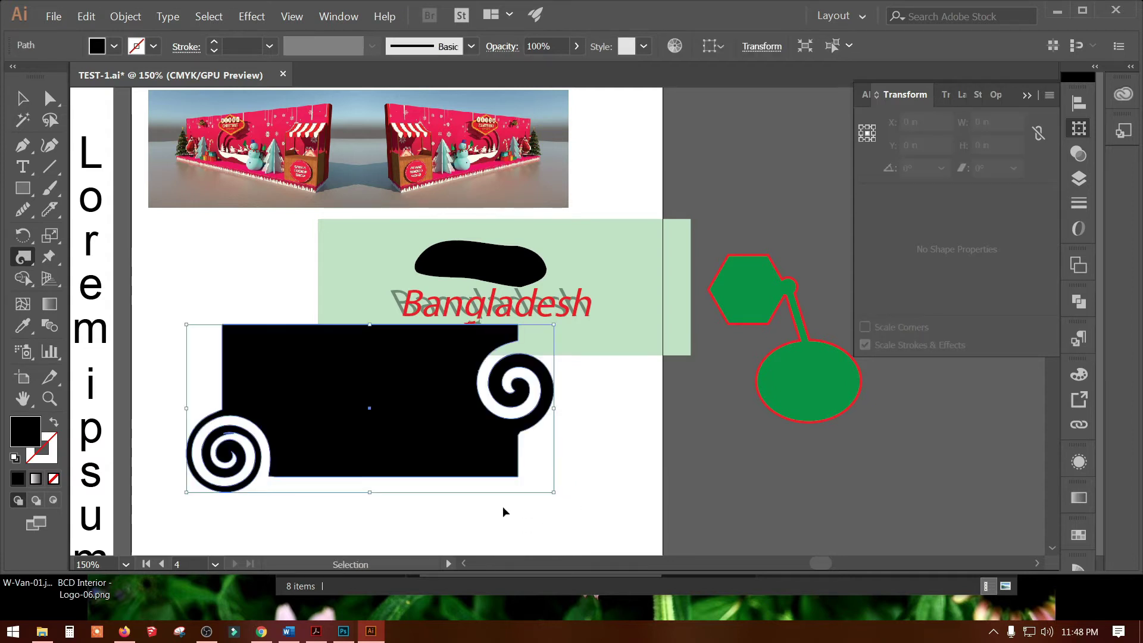
key(ctrl+z)
key(shift+r)
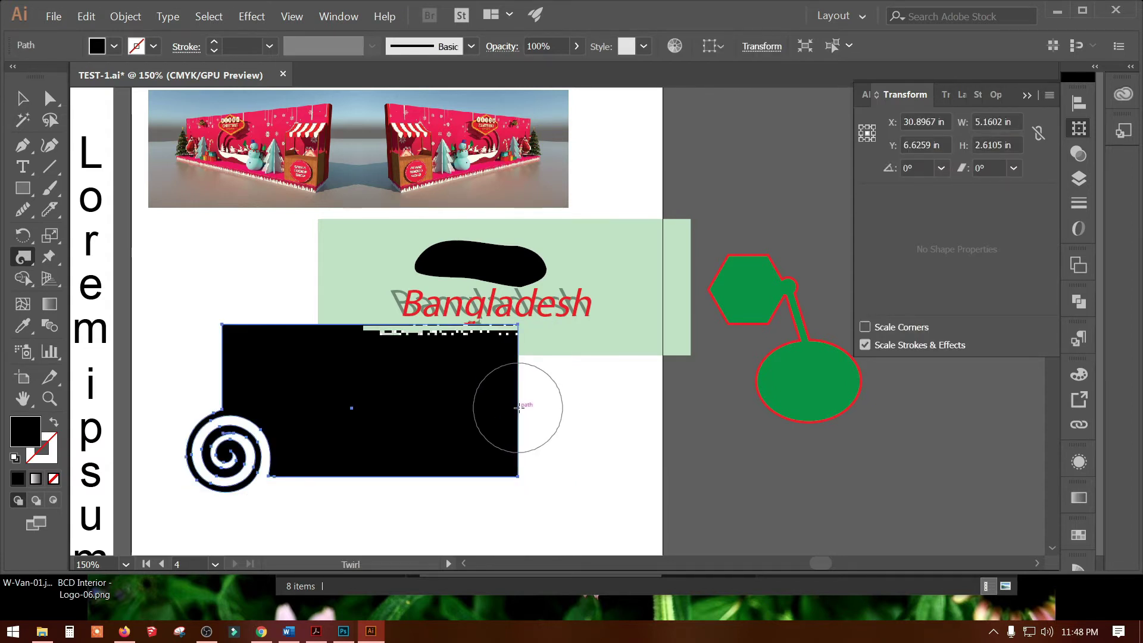
drag(517, 407, 517, 407)
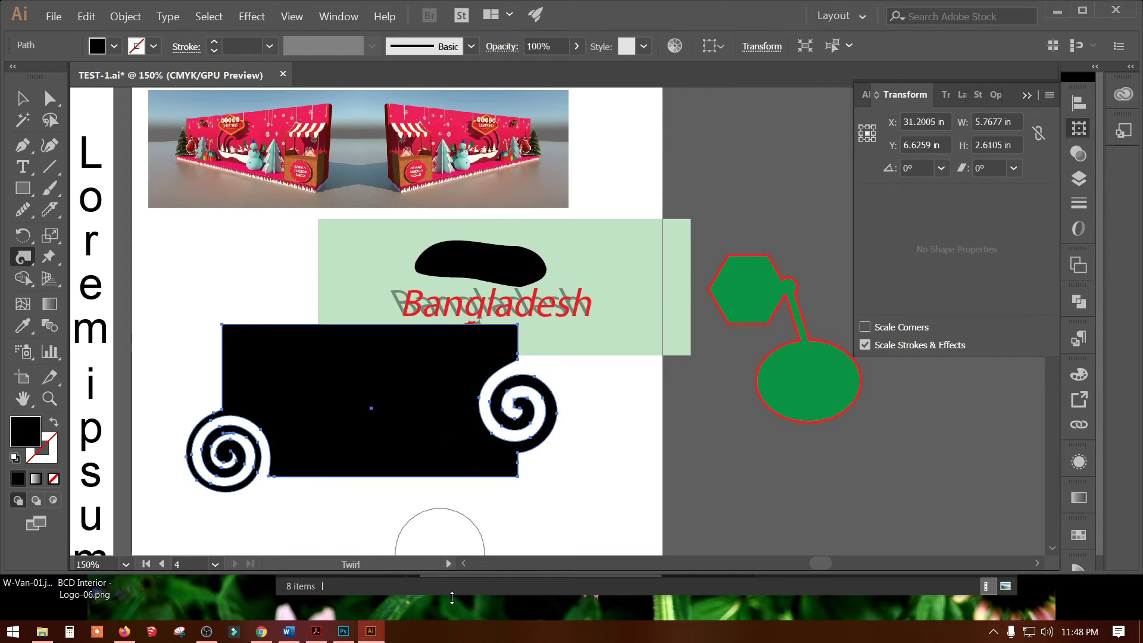
Step: Undo the spirals, try one on the bottom edge, and undo that too
key(ctrl+z)
key(ctrl+z)
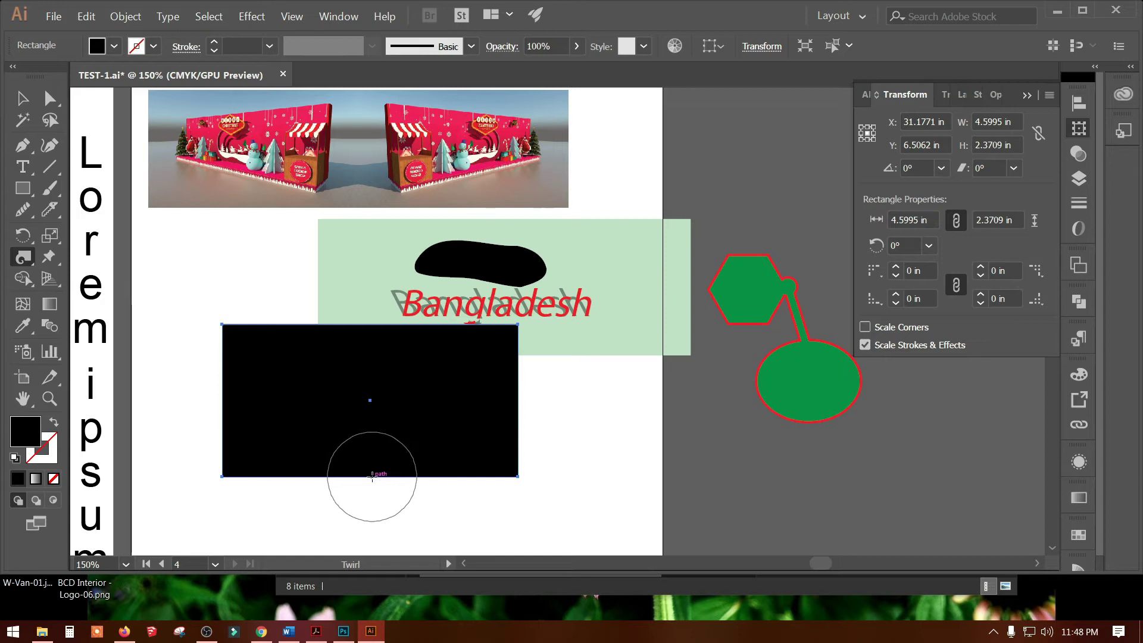
drag(373, 476, 373, 476)
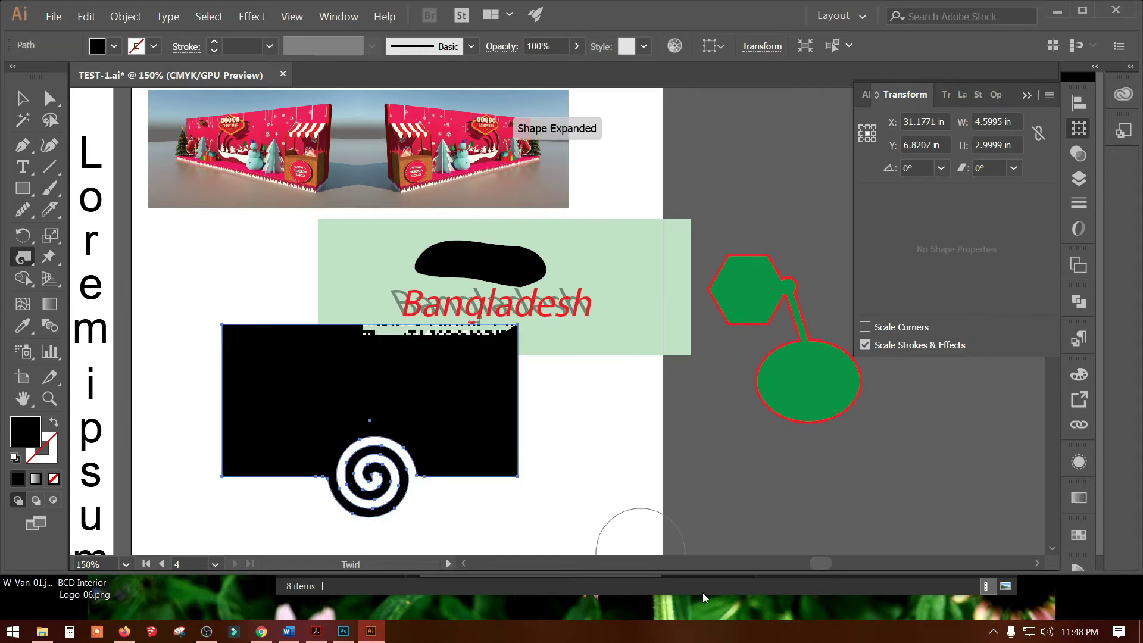
key(ctrl+z)
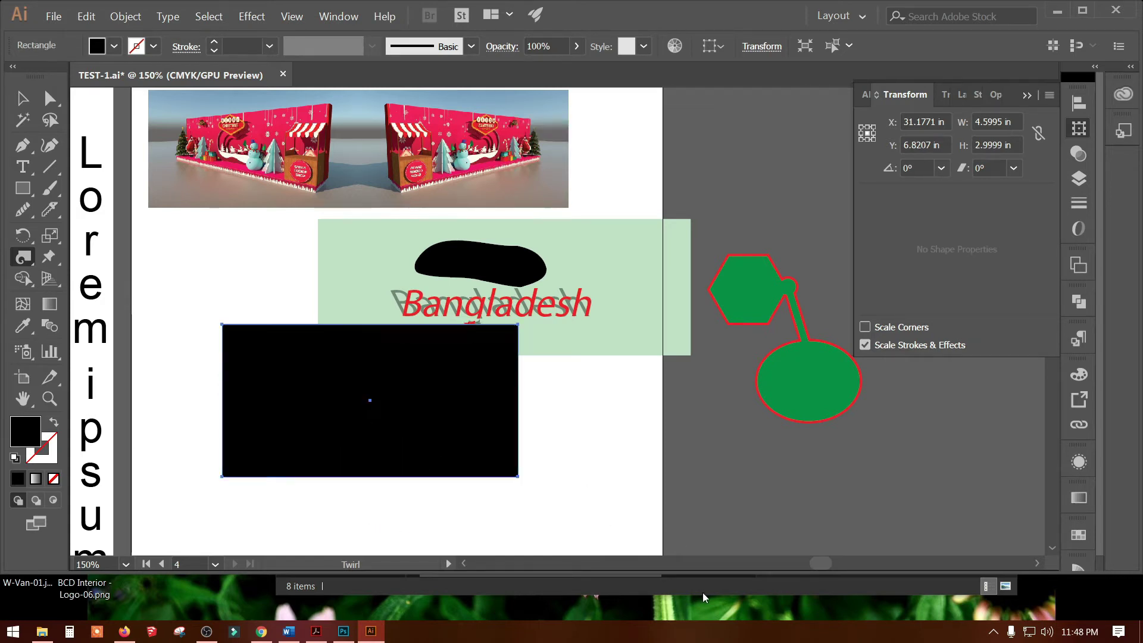
Step: Choose the Crystallize tool and try spikes on the corners, undoing each attempt
click(22, 259)
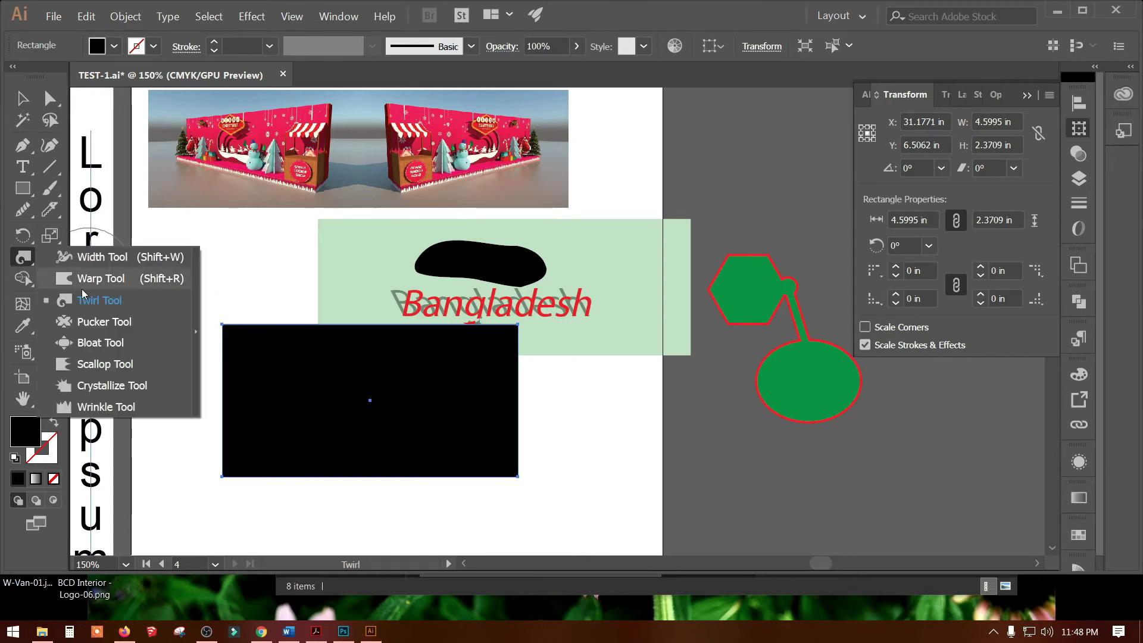
click(101, 389)
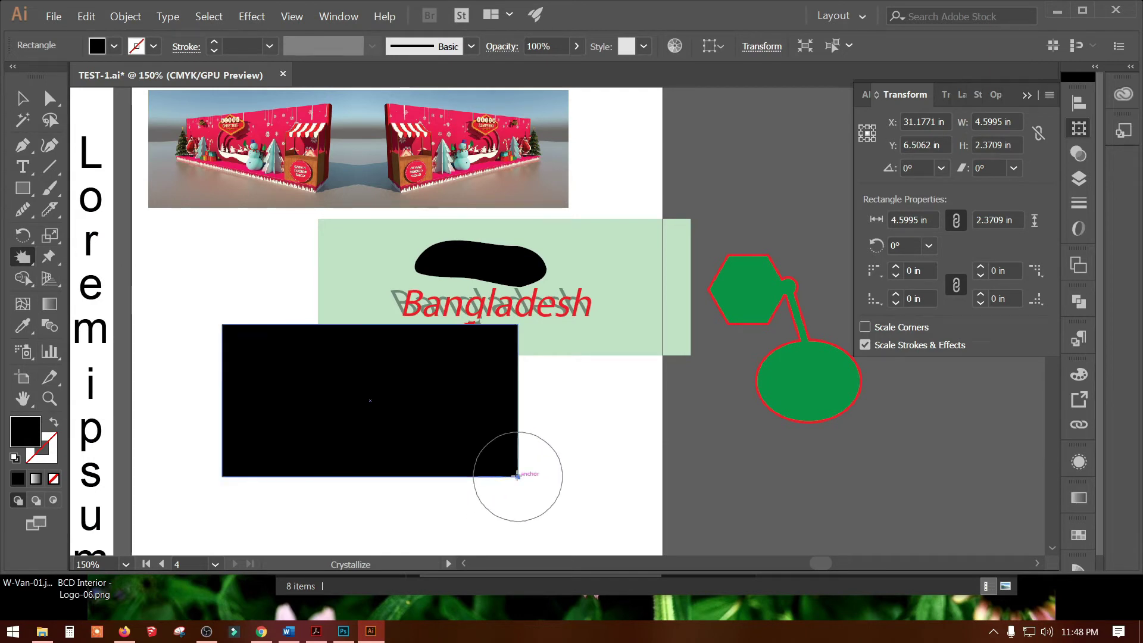
drag(517, 474, 459, 422)
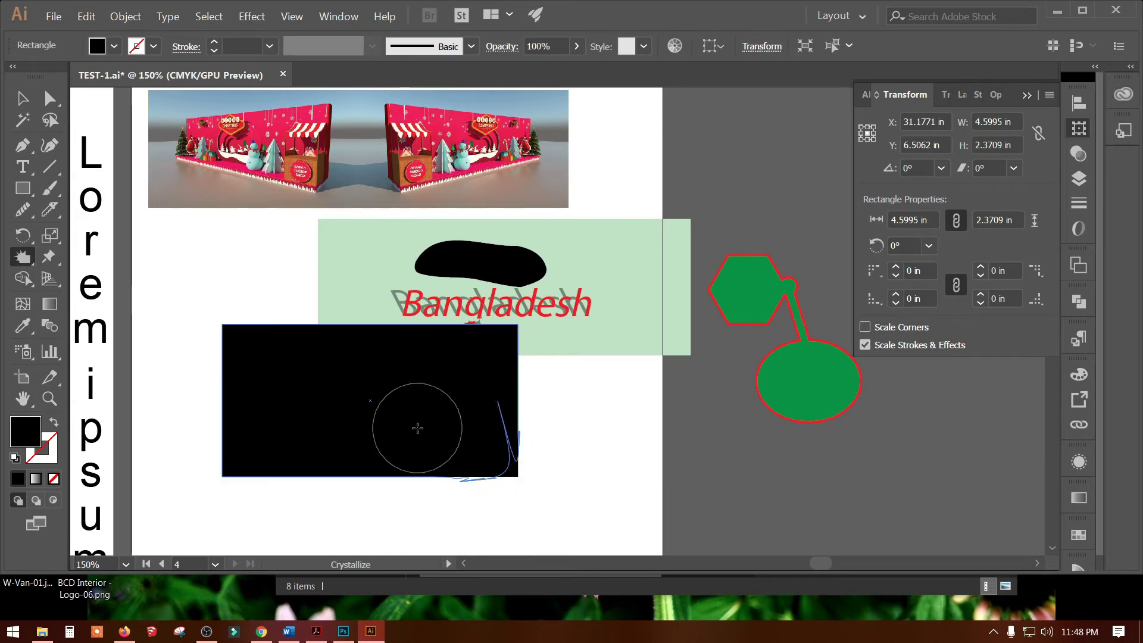
key(ctrl+z)
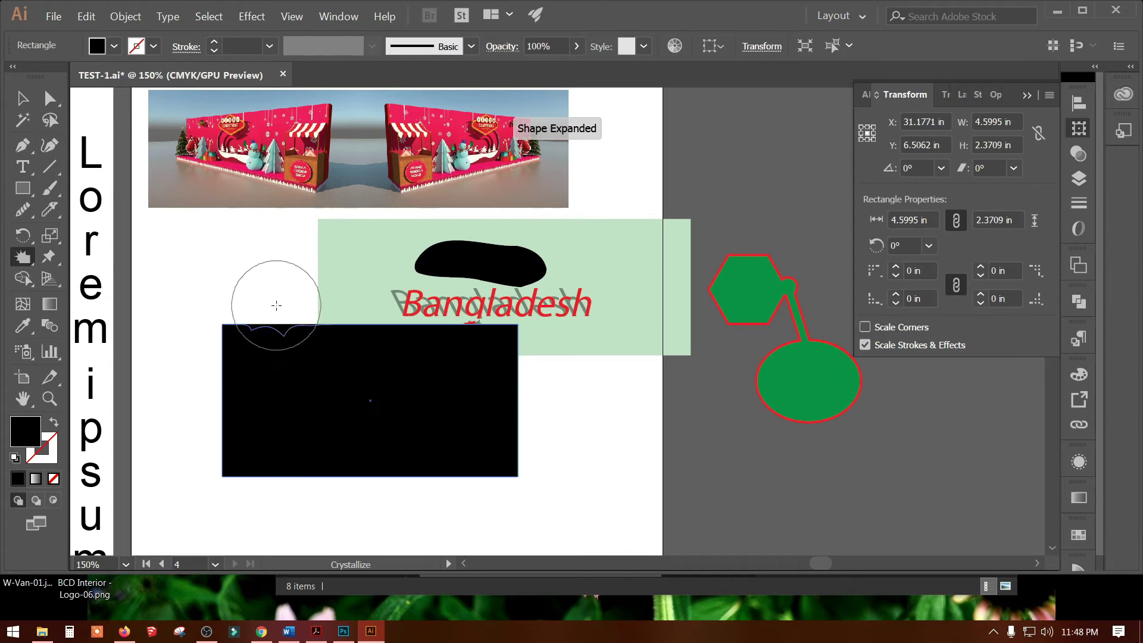
drag(250, 339, 321, 321)
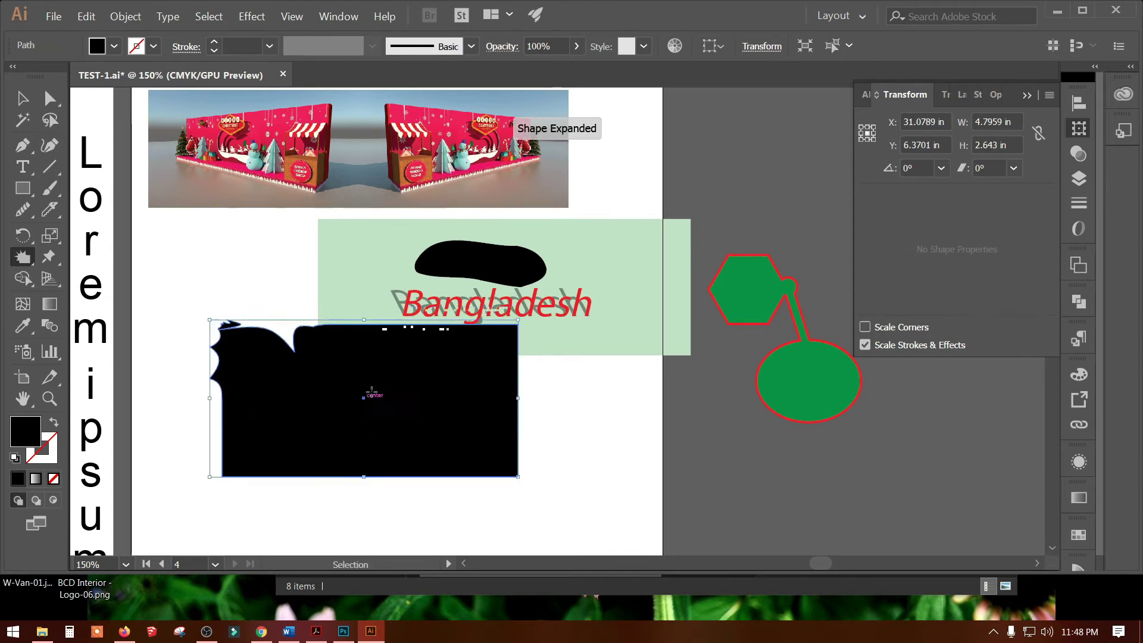
key(ctrl+z)
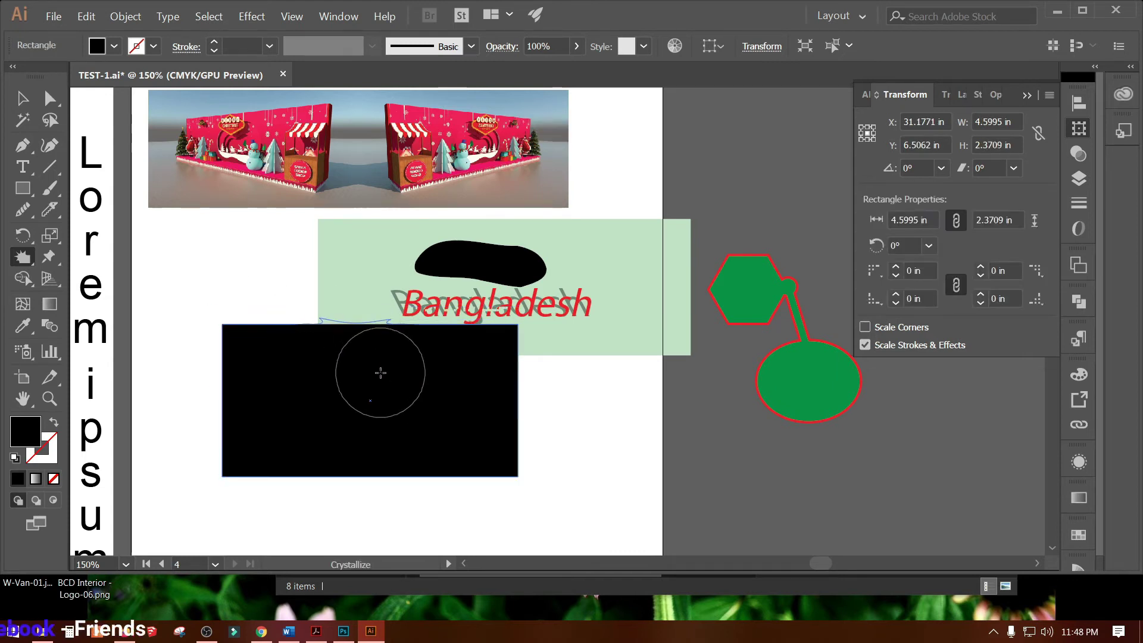
click(348, 330)
key(ctrl+z)
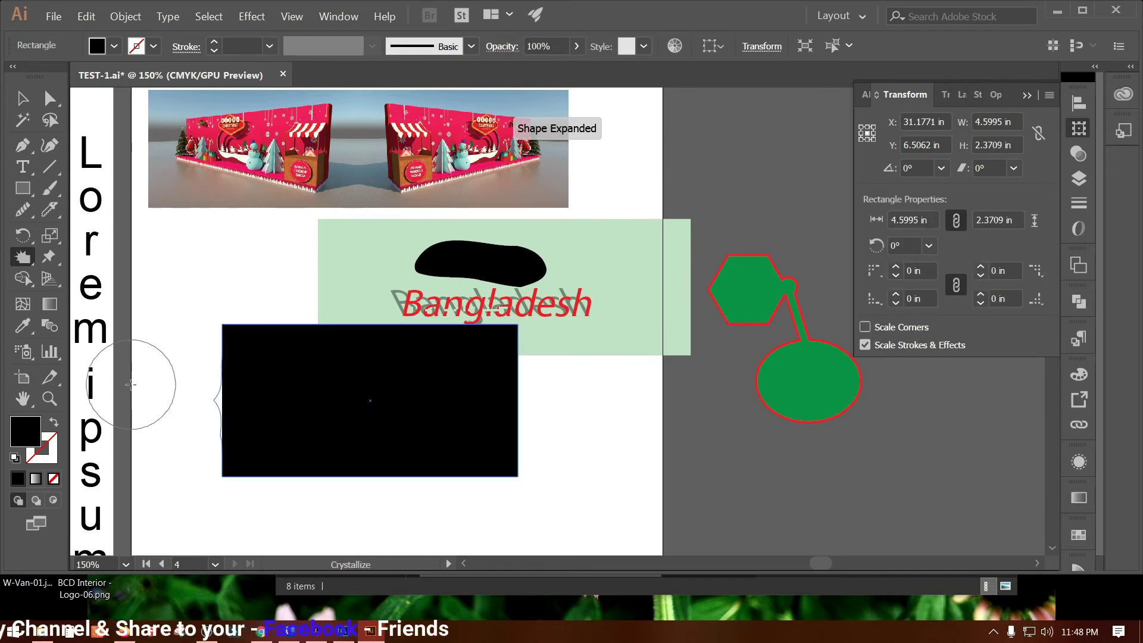
Step: Crystallize the rectangle's left, bottom and right edges into jagged spikes
drag(227, 406, 286, 483)
mouse_move(356, 479)
mouse_down()
mouse_move(462, 369)
mouse_move(224, 321)
mouse_move(433, 442)
mouse_up()
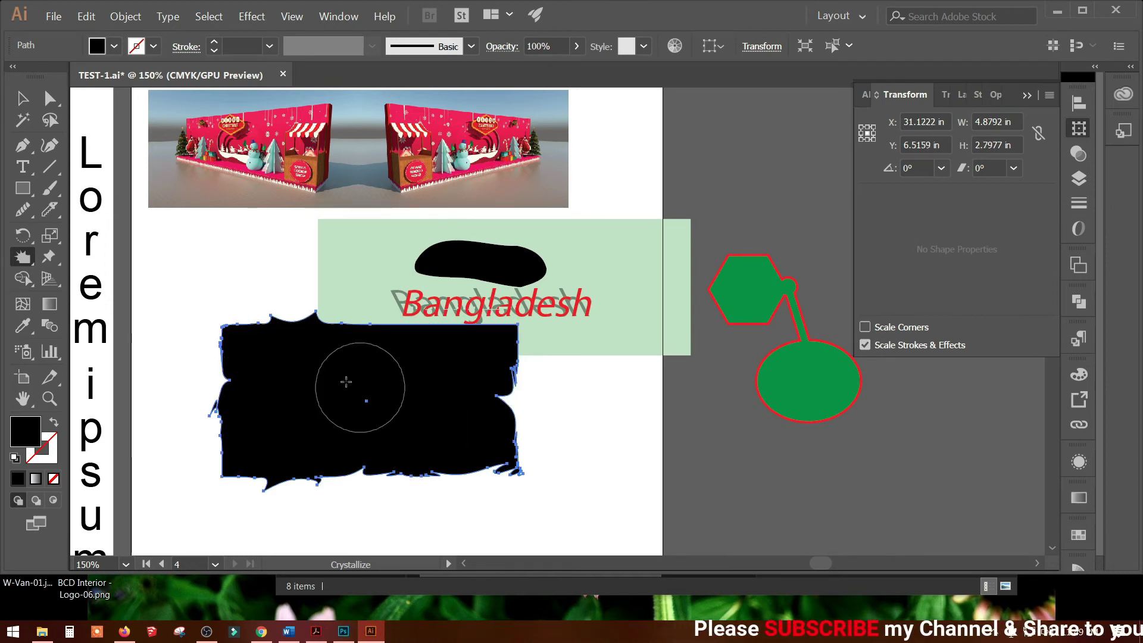
click(23, 99)
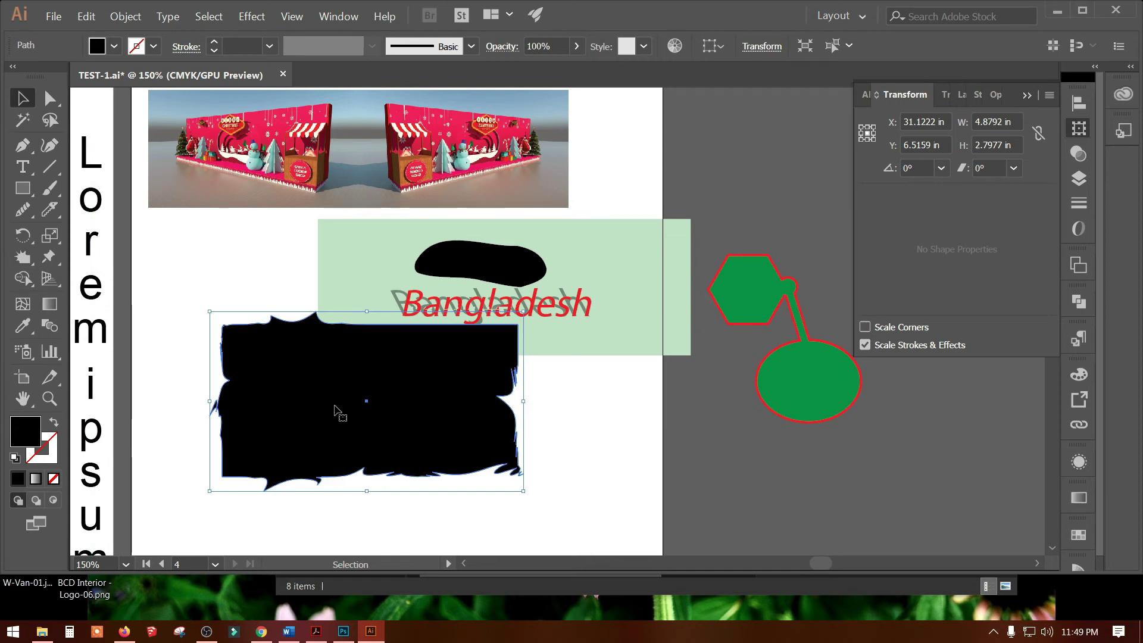
Step: Delete the spiky black shape and Shape Builder-click the green hexagon, stem and ellipse
key(Delete)
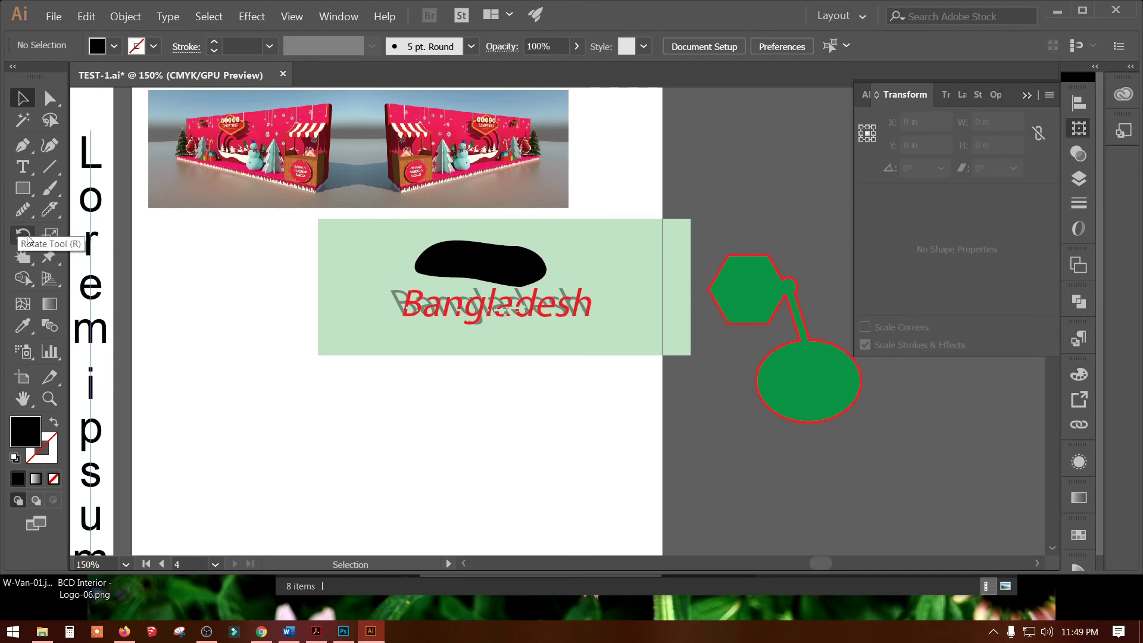
click(23, 278)
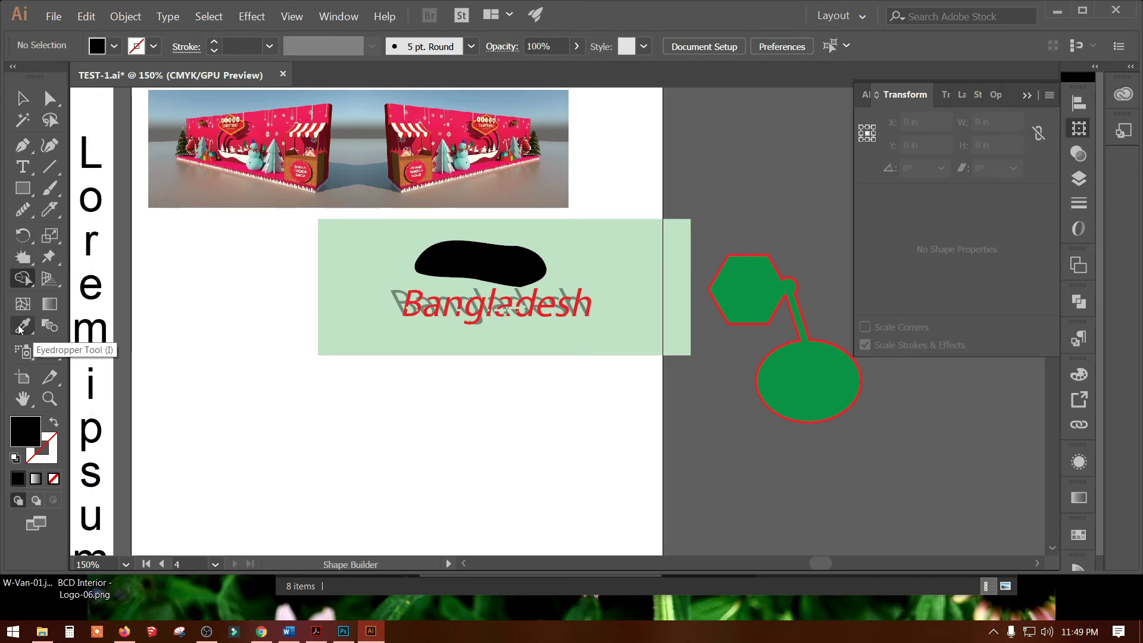
ctrl+click(833, 394)
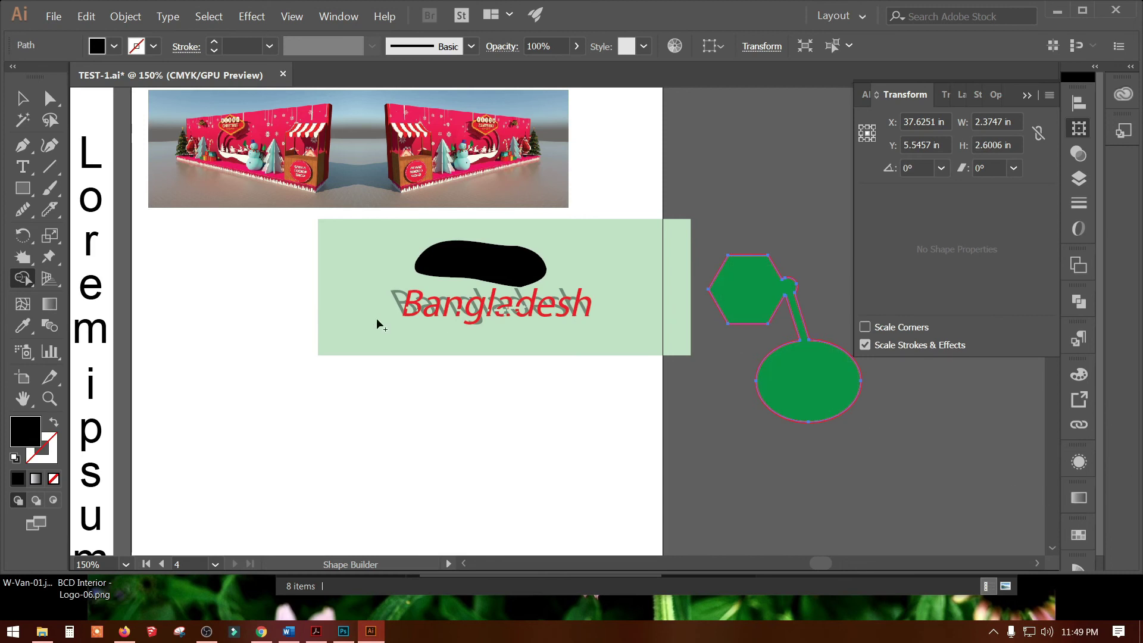
click(24, 188)
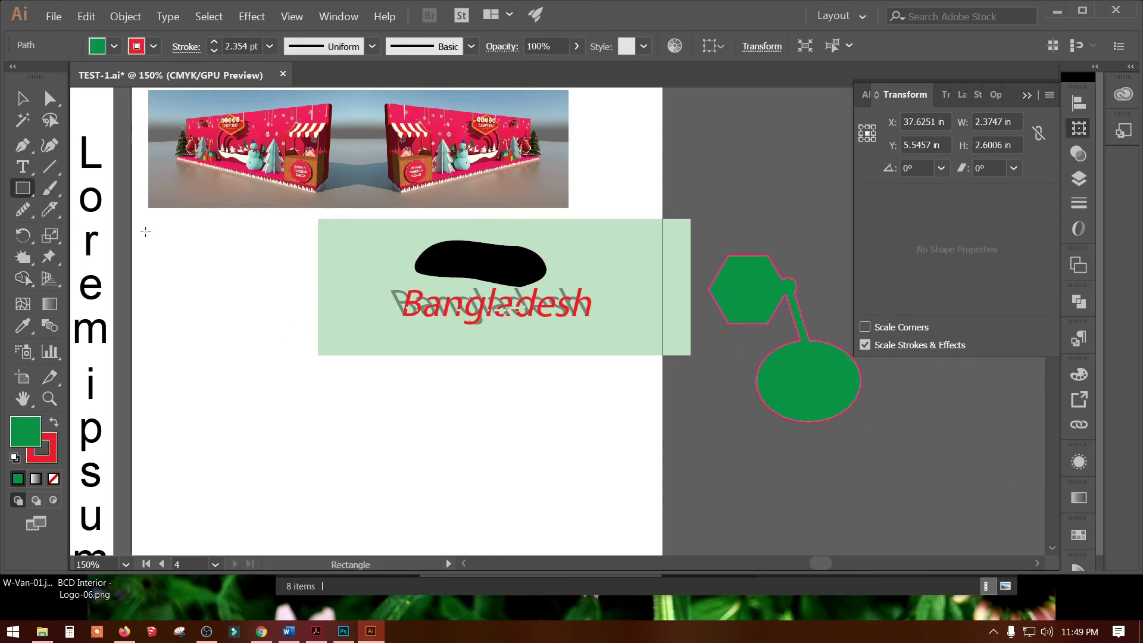
Step: Alt-drag a duplicate of the red Bangladesh text below the green panel
key(v)
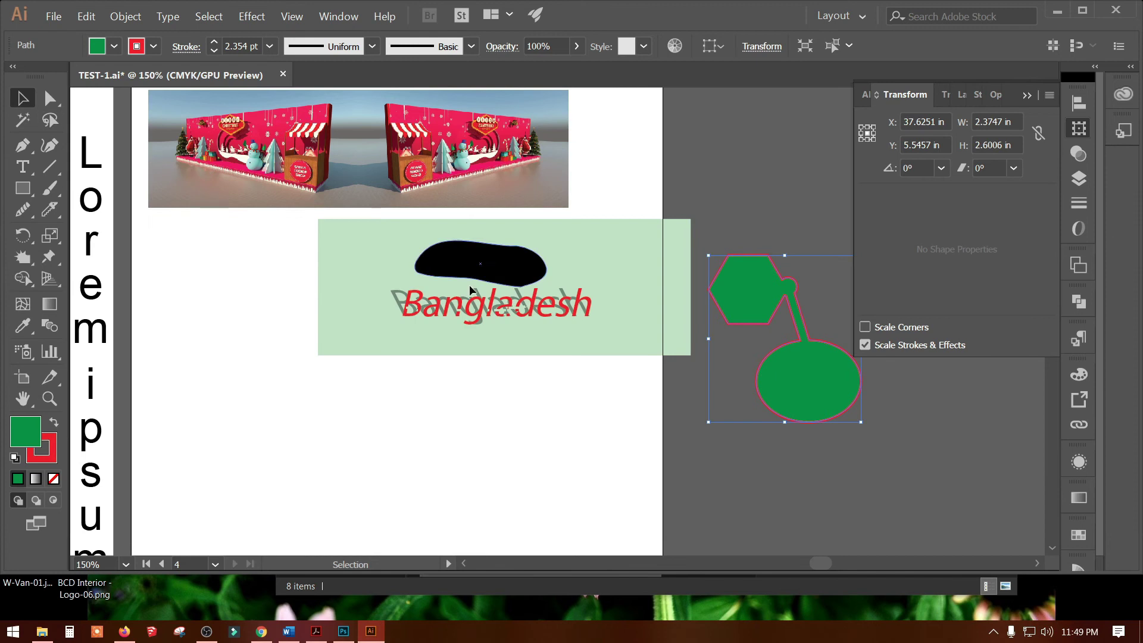
drag(453, 320, 295, 420)
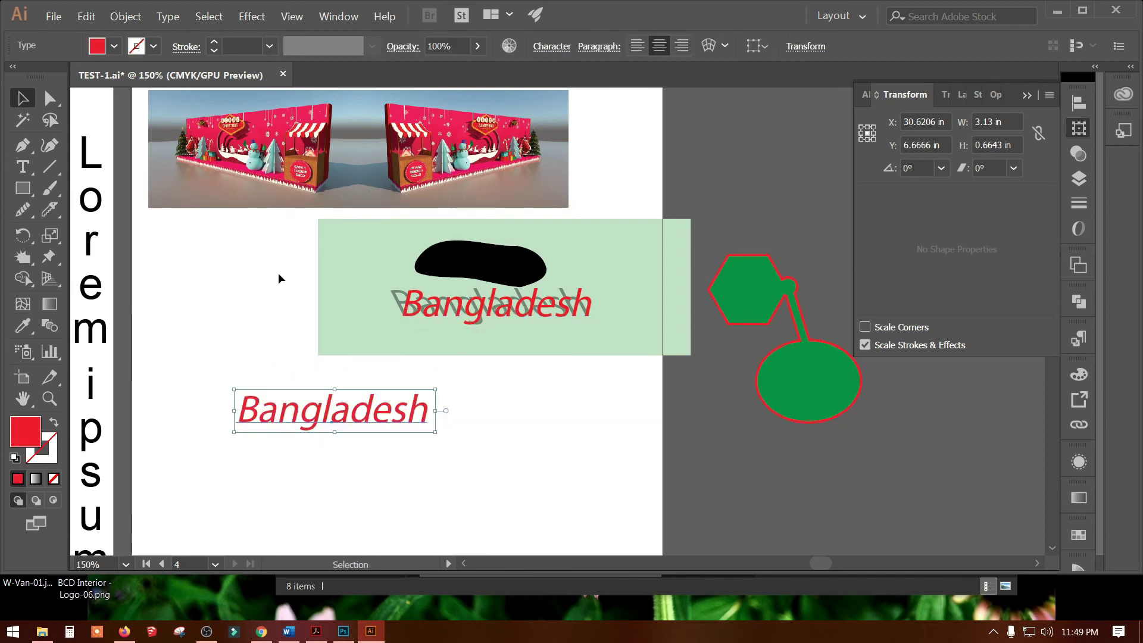
click(24, 326)
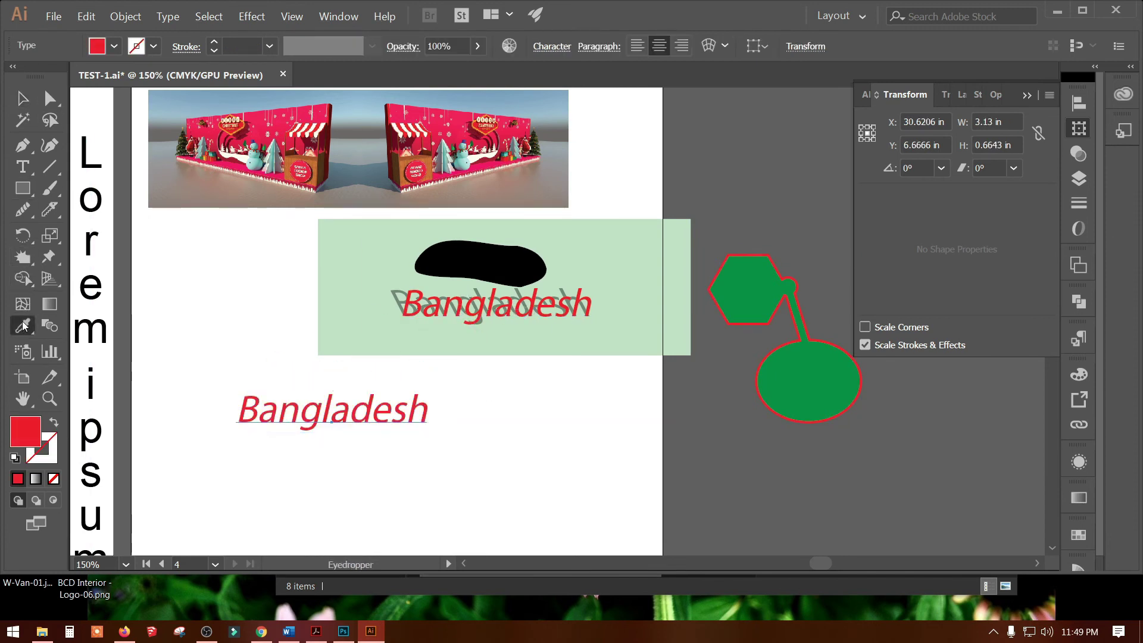